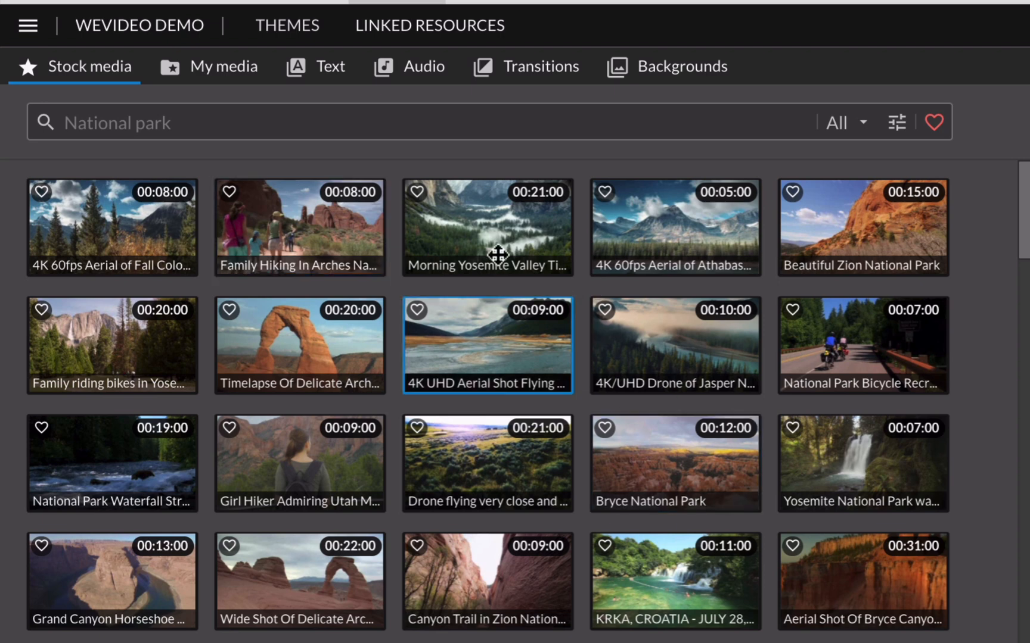
Display the My media library and close the narration recorder to get back to the timeline
left_click(212, 76)
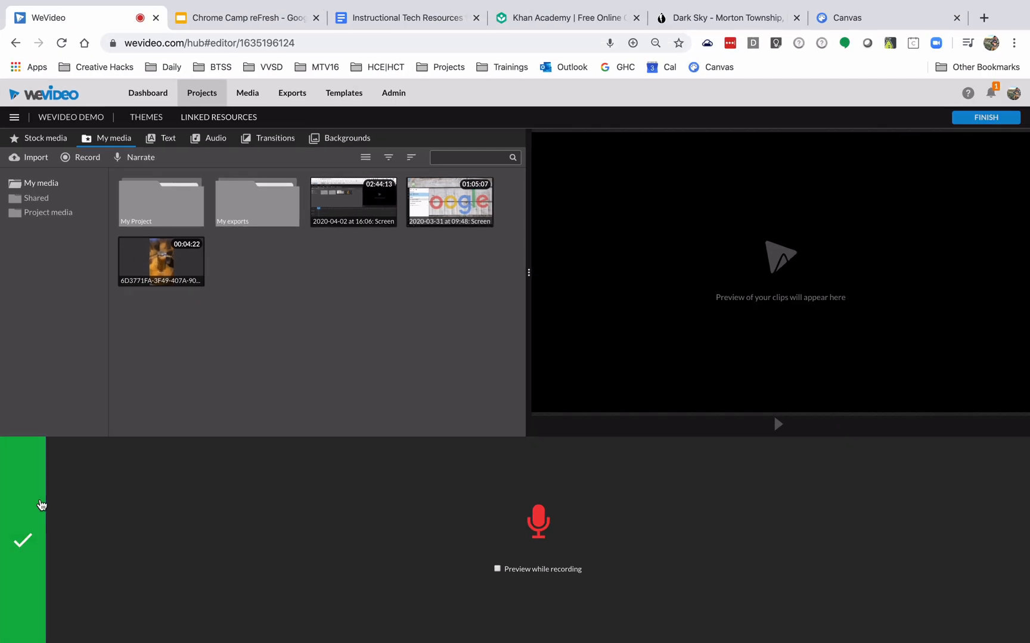
left_click(41, 505)
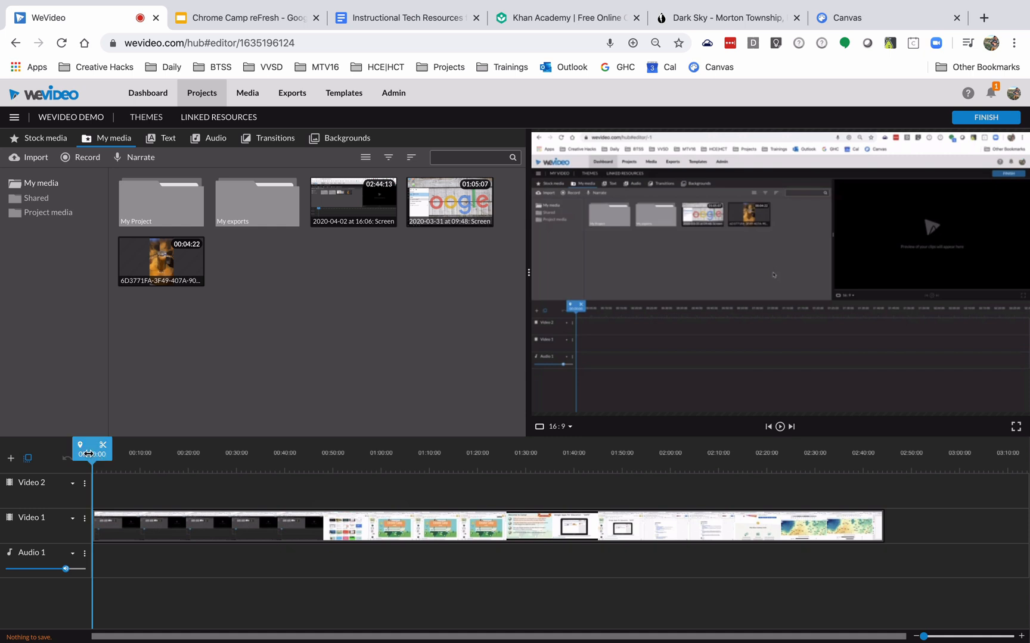
Enlarge the timeline scale and bring the playhead to 01:14:00 on the Video 1 clip, near the end of the loading screen
mouse_move(88, 454)
left_mouse_down()
mouse_move(457, 457)
mouse_move(427, 457)
mouse_move(451, 457)
mouse_move(444, 460)
left_mouse_up()
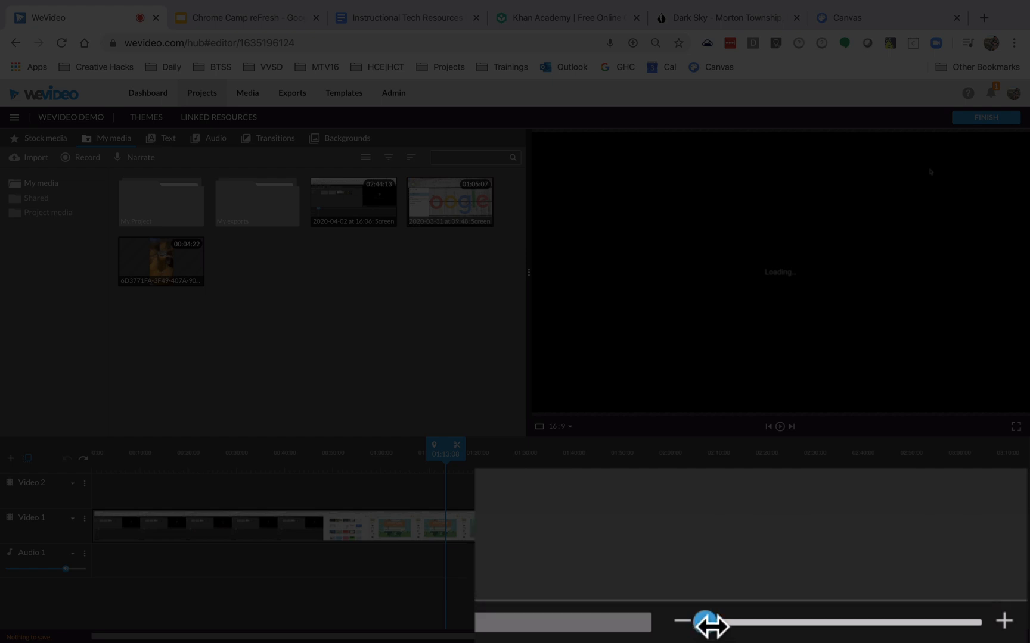
left_click_drag(708, 625, 730, 618)
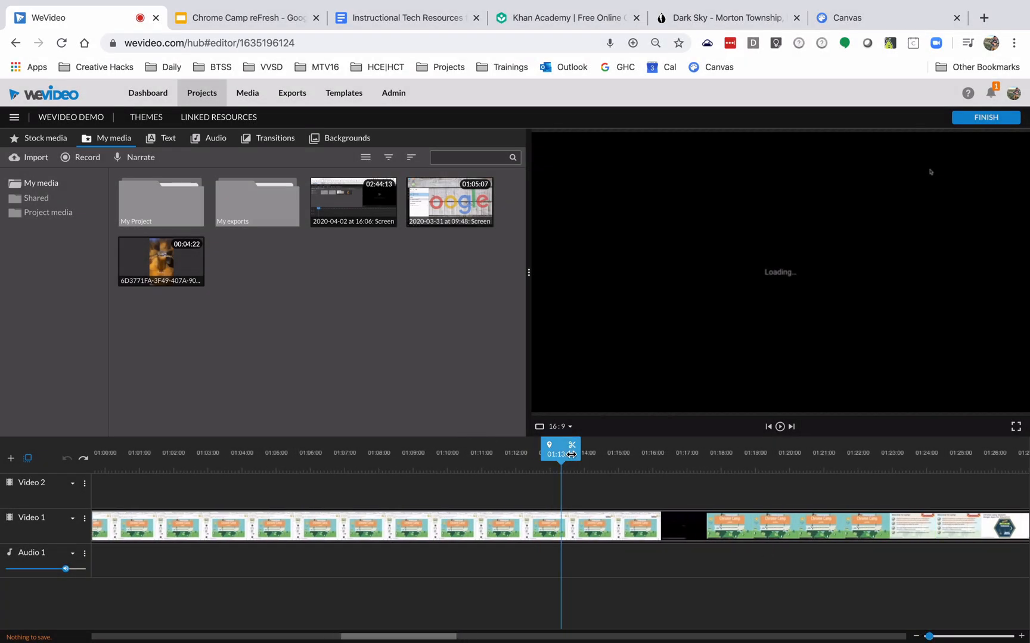
left_click_drag(569, 456, 585, 460)
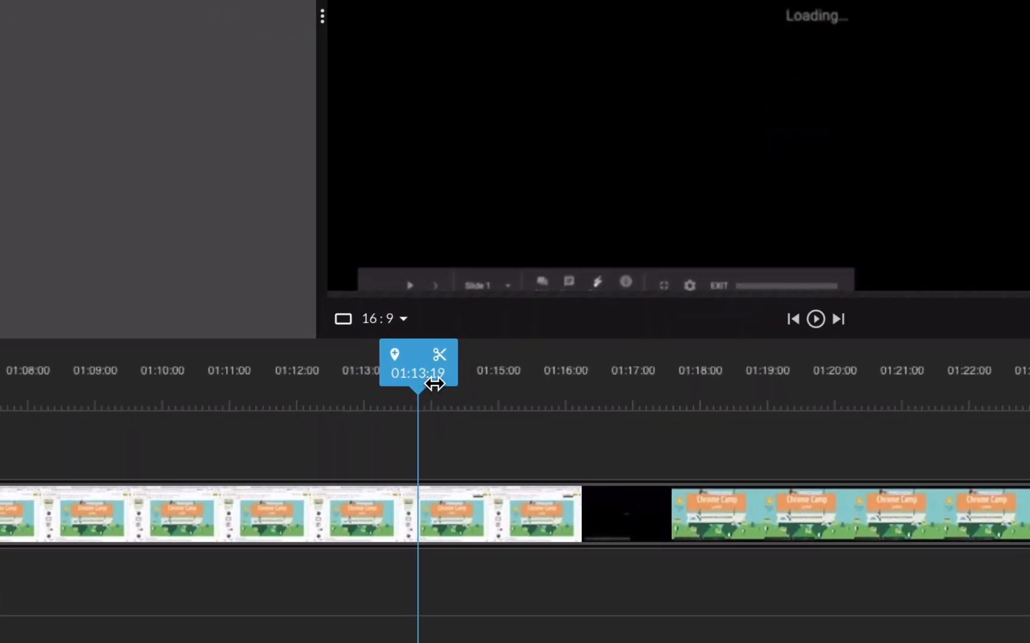
left_click_drag(434, 384, 443, 388)
key("Right")
key("Right")
key("Right")
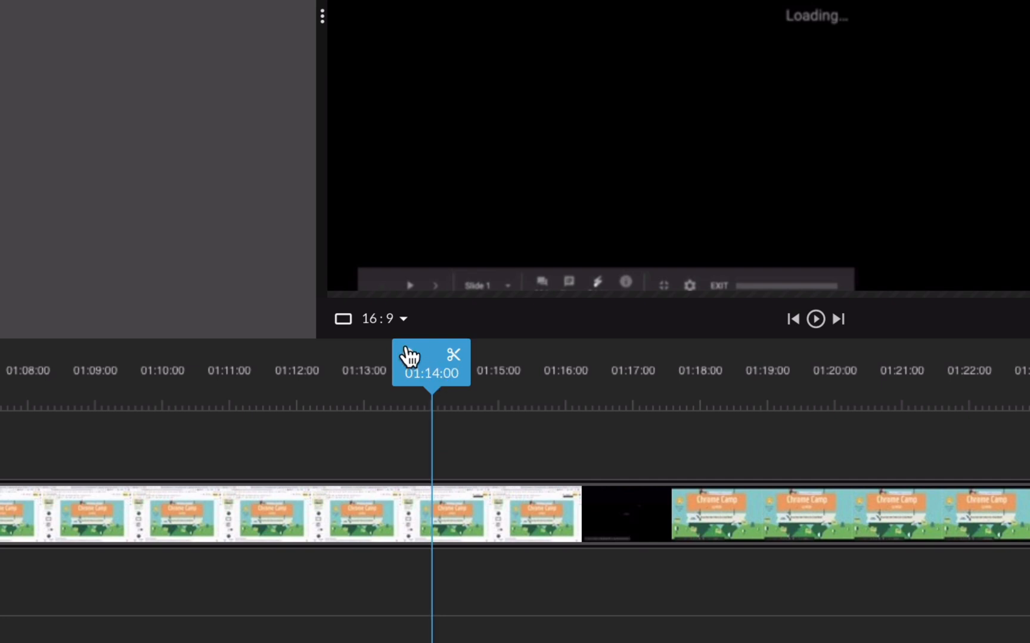
Examine the frames from 01:14:00 to 01:14:19 for the change from loading screen to Chrome Camp title slide
key("Right")
key("Right")
key("Right")
key("Right")
key("Left")
key("Left")
key("Left")
key("Left")
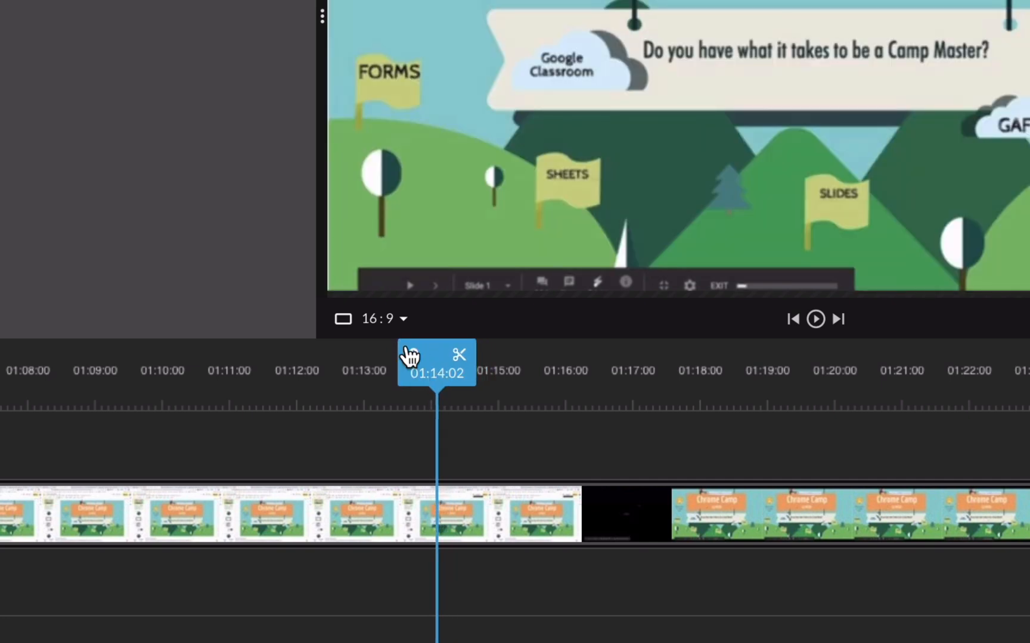
key("Right")
key("Right")
key("Right")
key("Right")
key("Right")
key("Right")
key("Right")
key("Right")
key("Right")
key("Right")
key("Right")
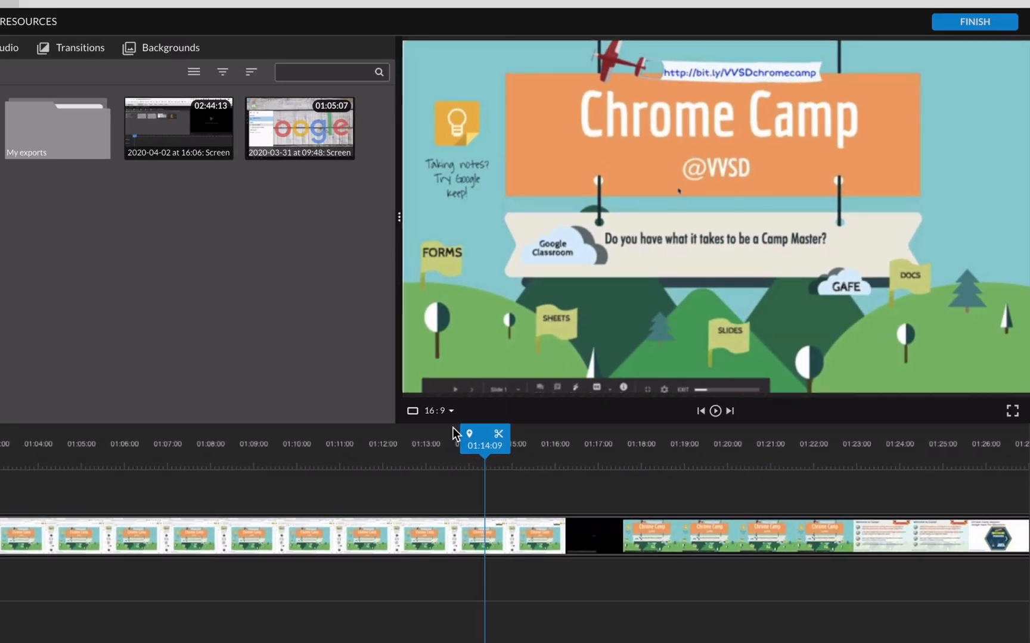
key("Right")
key("Right")
key("Right")
key("Right")
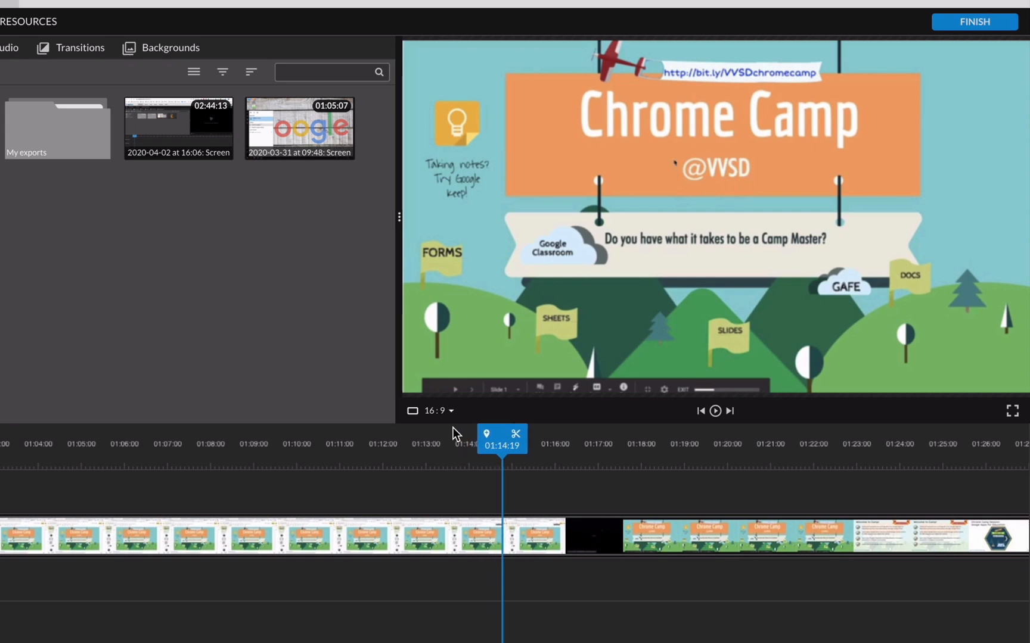
Step the playhead back to 01:14:04, where the Chrome Camp title slide appears, and split the Video 1 clip there
key("Left")
key("Left")
key("Left")
key("Left")
key("Left")
key("Left")
key("Left")
key("Left")
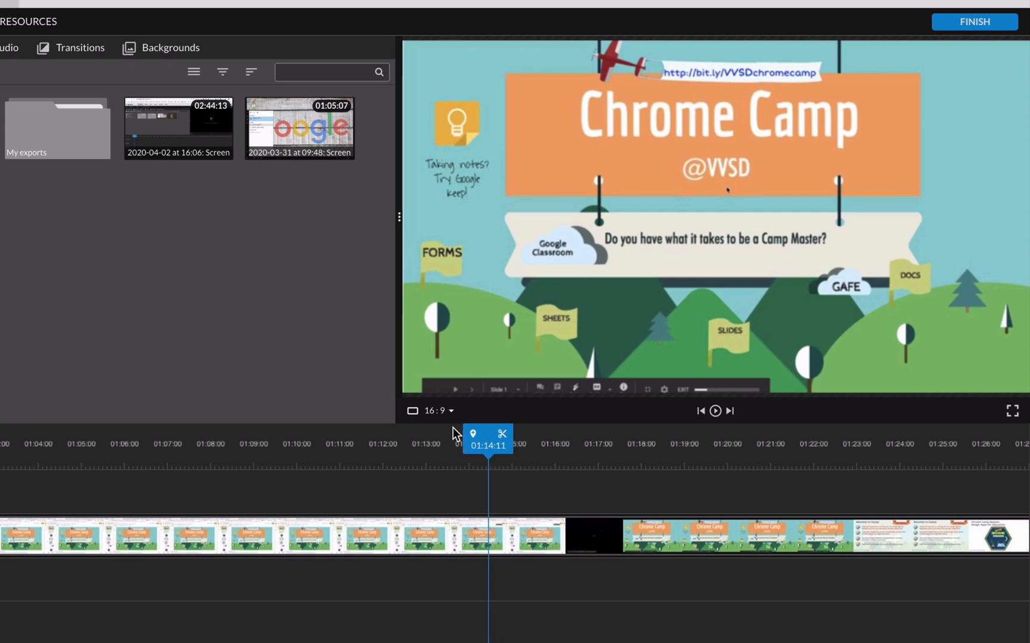
key("Left")
key("Left")
key("Left")
key("Left")
key("Left")
key("Left")
key("Left")
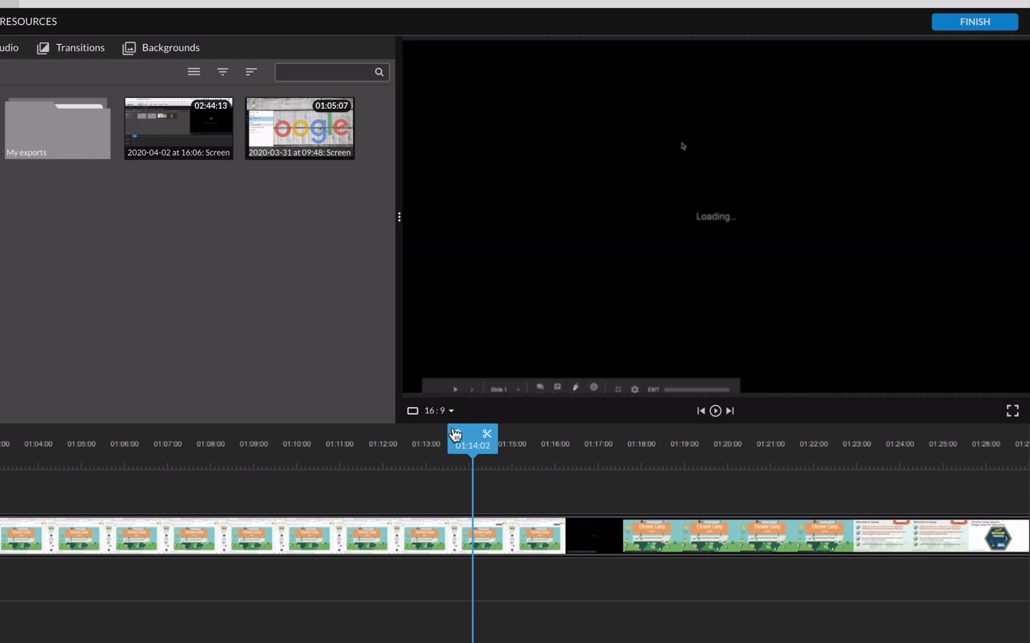
key("Right")
key("Right")
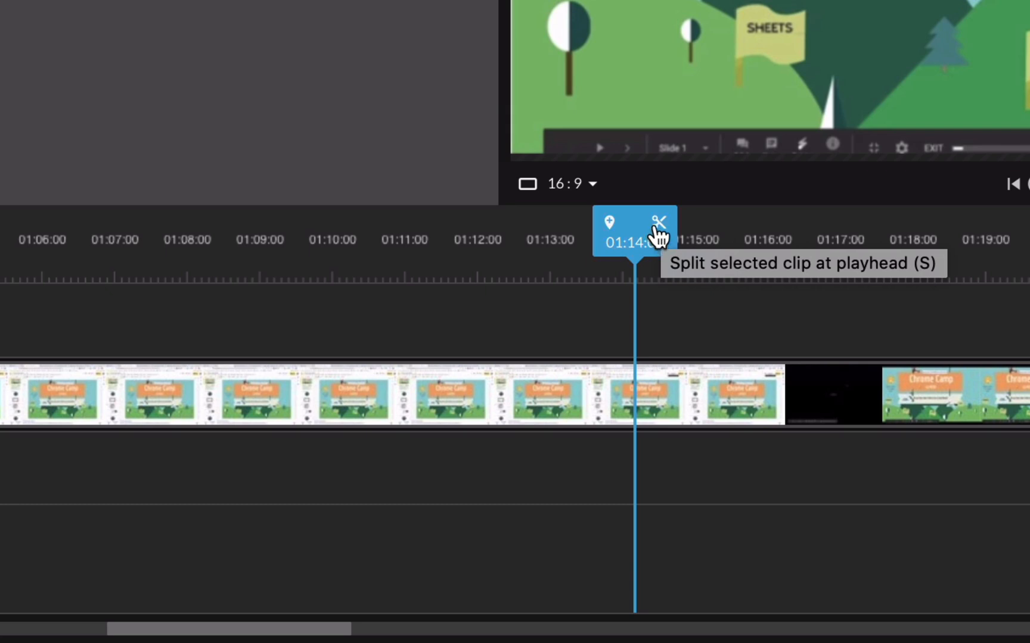
left_click(658, 225)
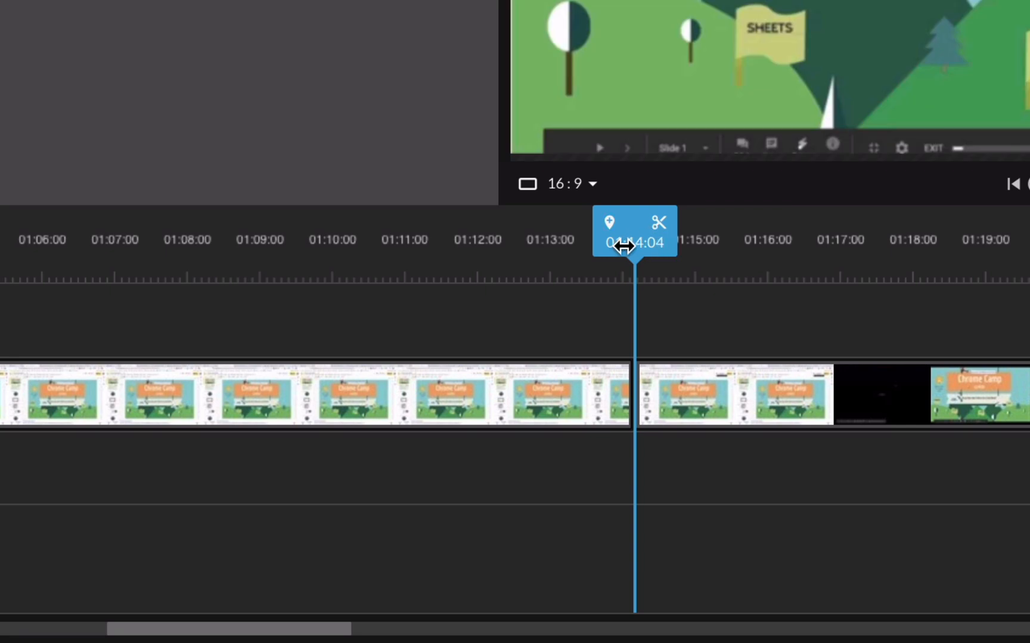
Split the segment before the first cut on Video 1 a second time, at 01:08:18
left_click_drag(623, 246, 190, 293)
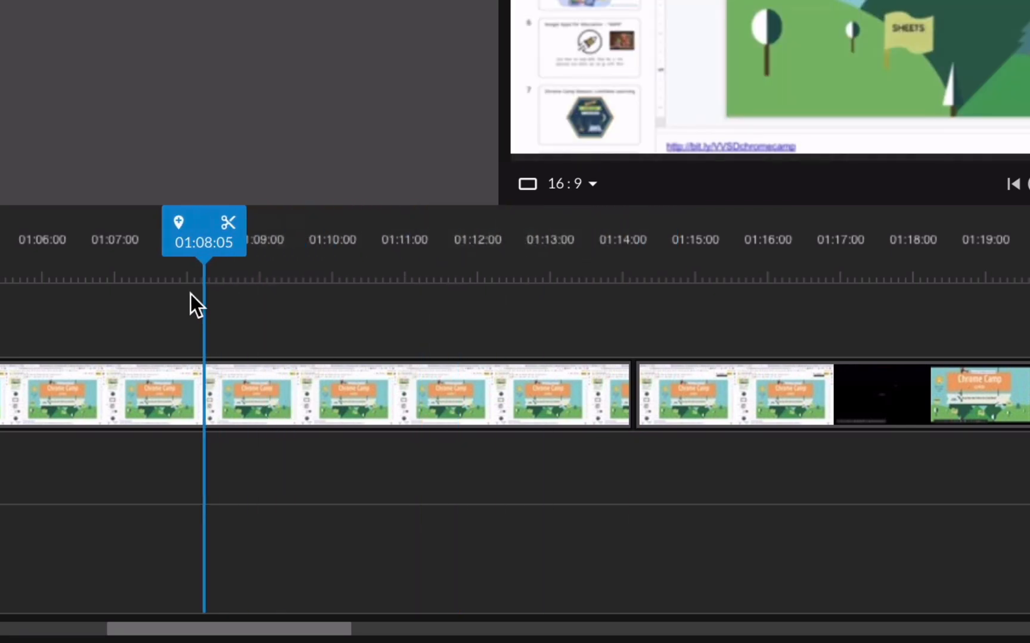
left_click(301, 395)
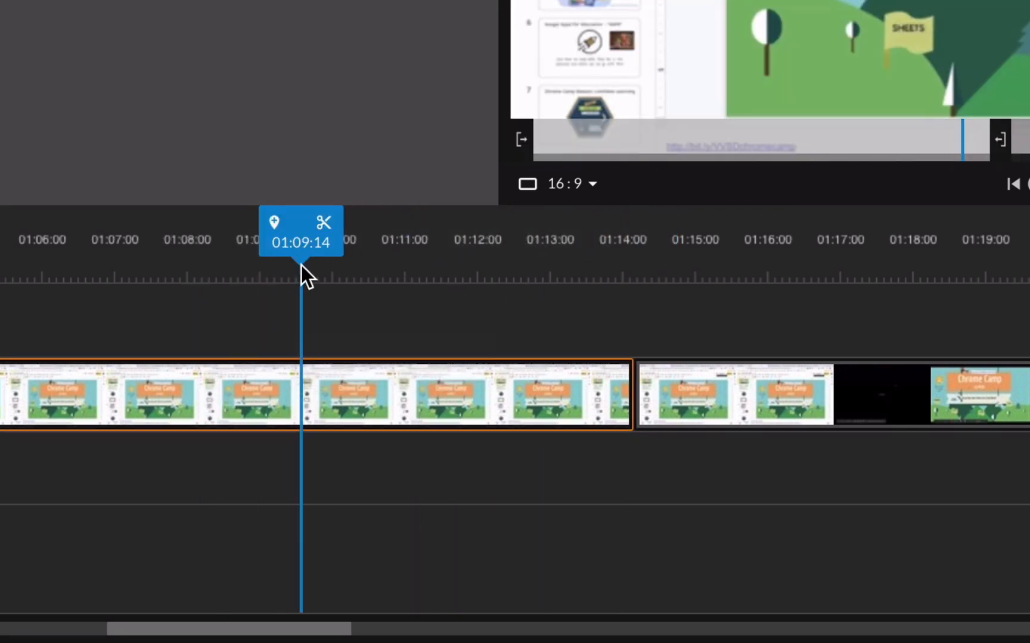
left_click_drag(300, 265, 243, 262)
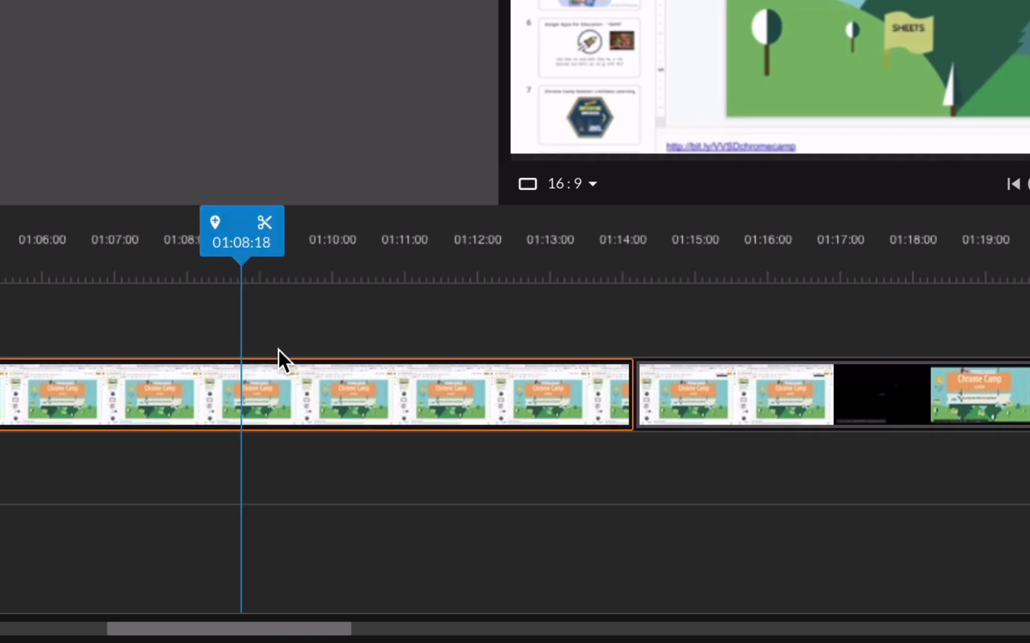
key("s")
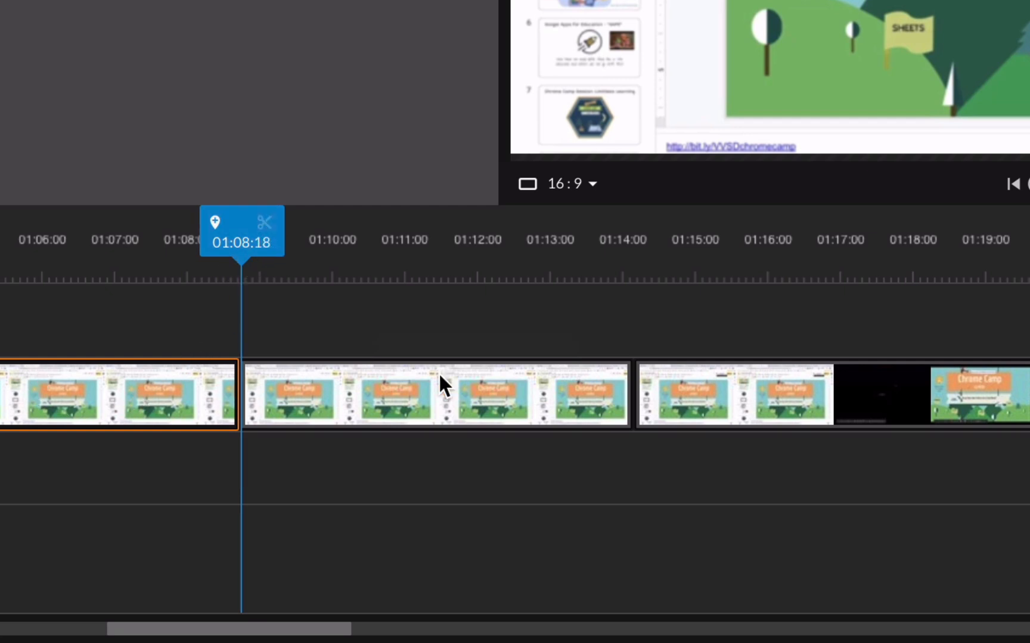
Select the segments on either side of the 01:08:18 cut in turn to check that they are separate clips
left_click(420, 390)
left_click(101, 384)
left_click(360, 387)
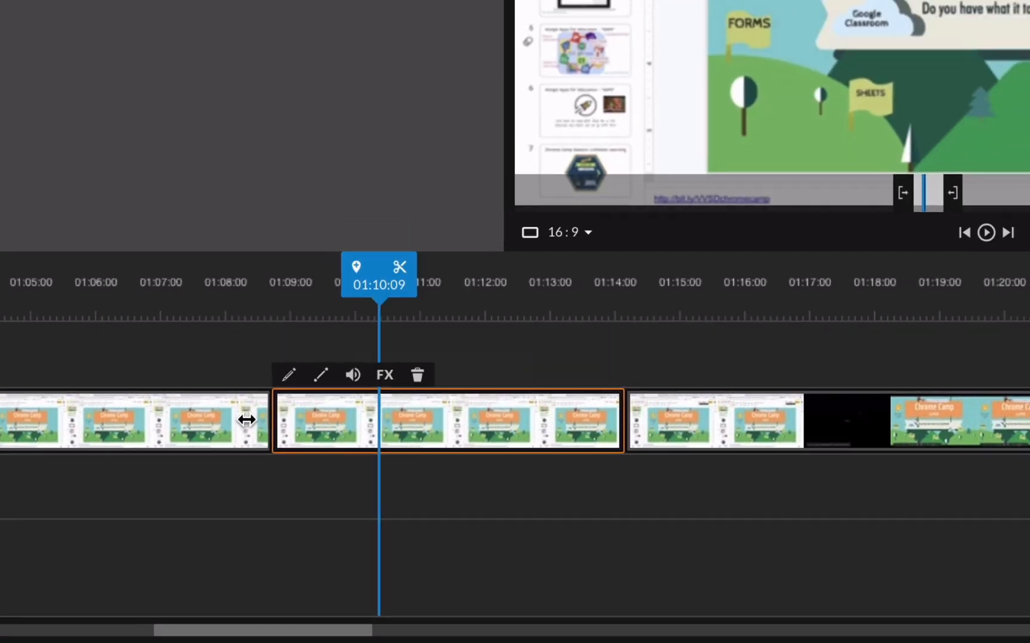
left_click(153, 418)
left_click(408, 419)
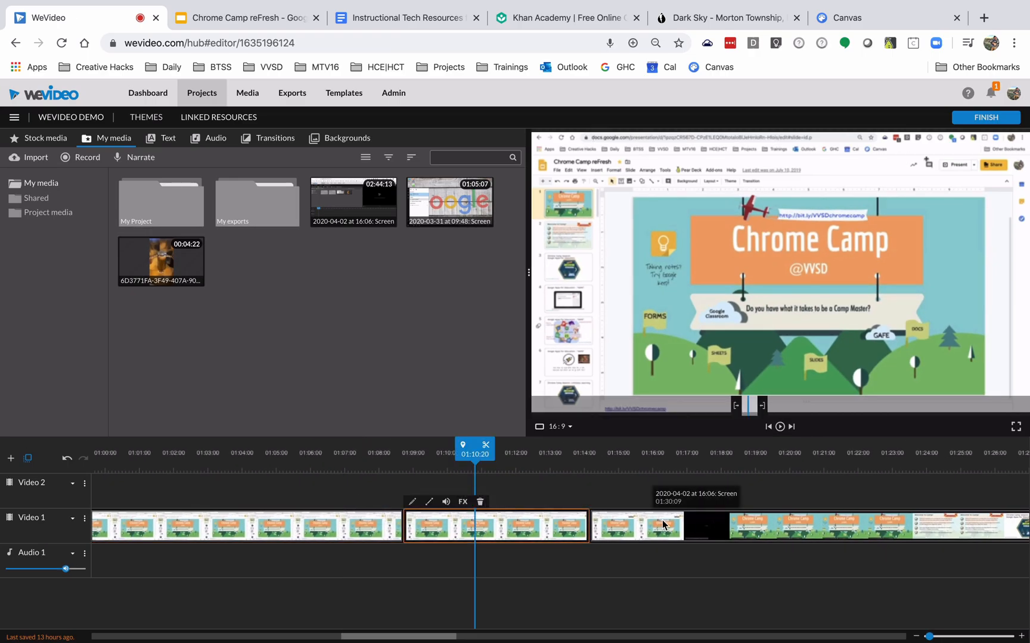
Delete the opening segment and the short middle segment that come before the 01:14:04 cut on Video 1
left_click(332, 527)
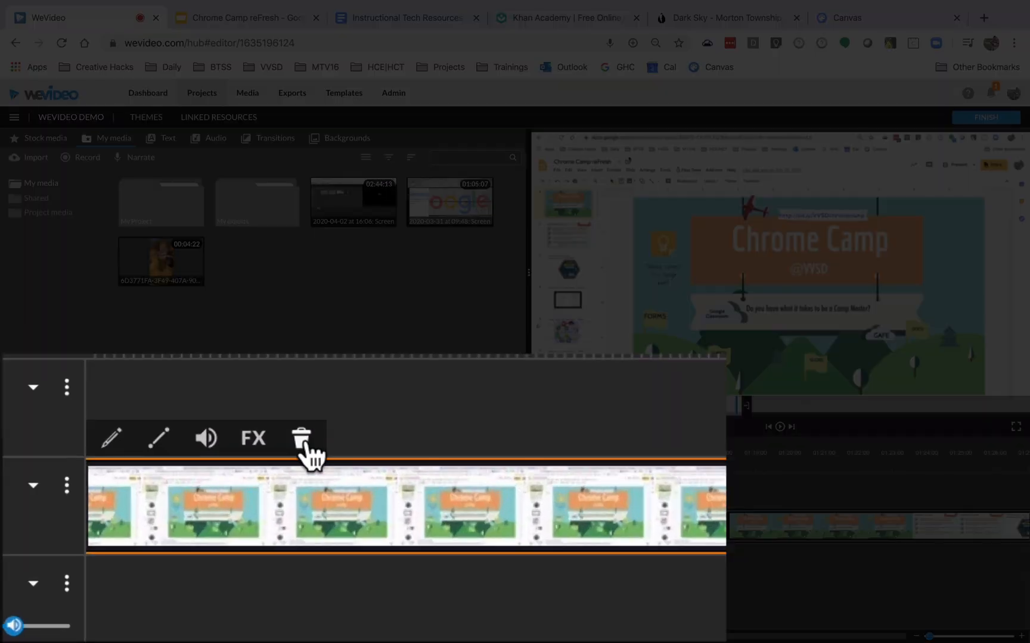
left_click(169, 503)
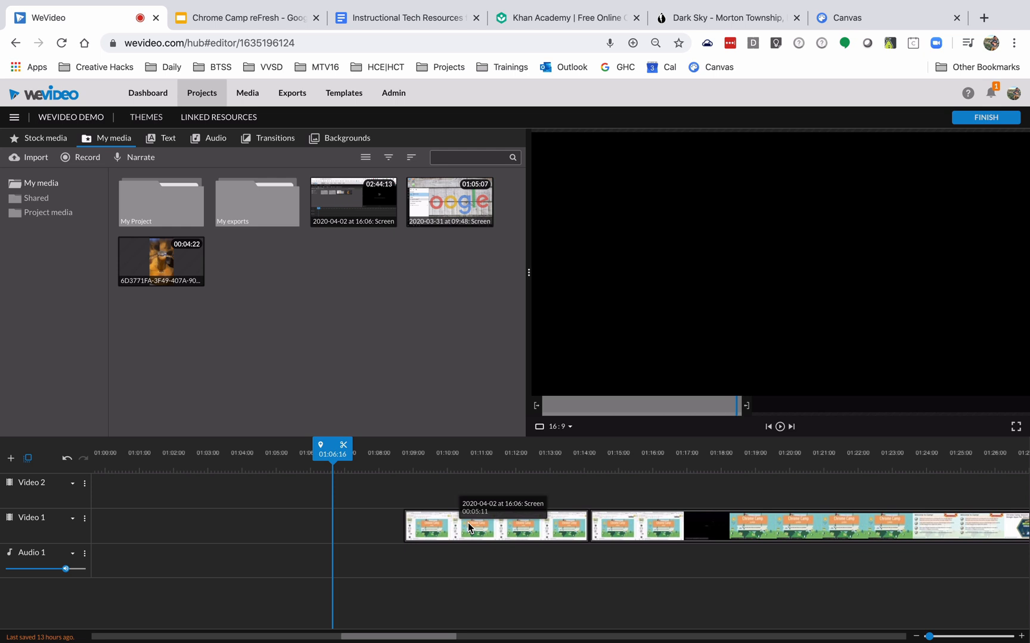
left_click(474, 528)
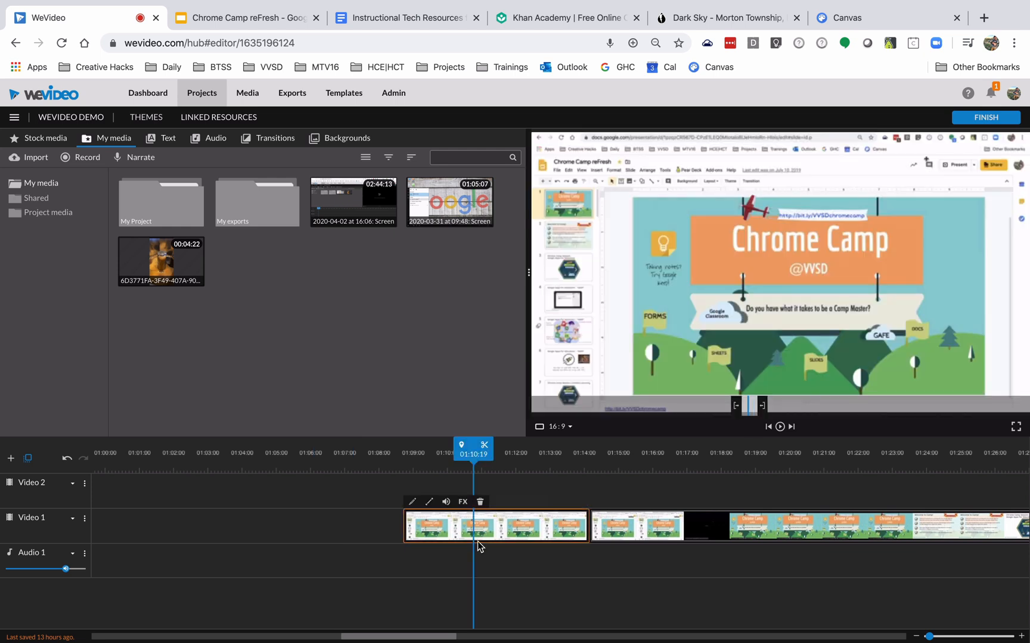
key("Delete")
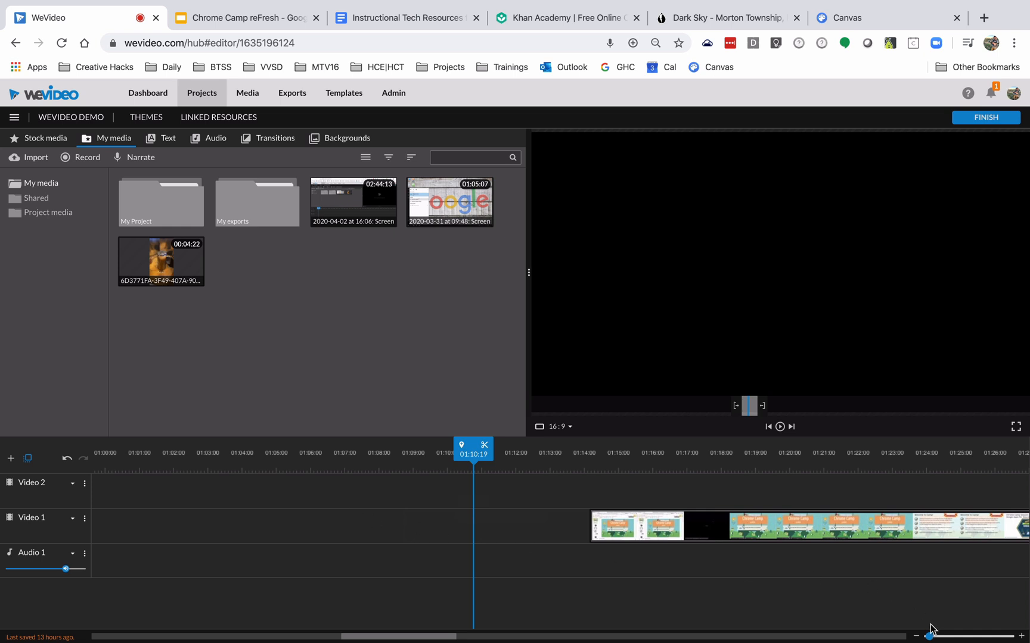
Fit the whole timeline in view and scrub the remaining clip back to its first frames to review where it starts
left_click_drag(928, 636, 891, 639)
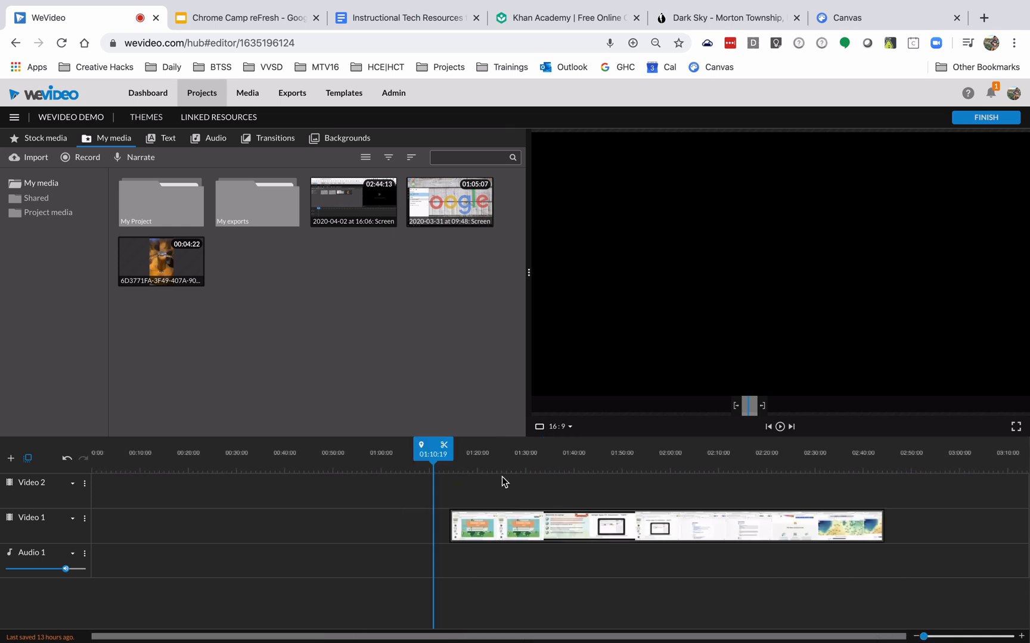
left_click(520, 525)
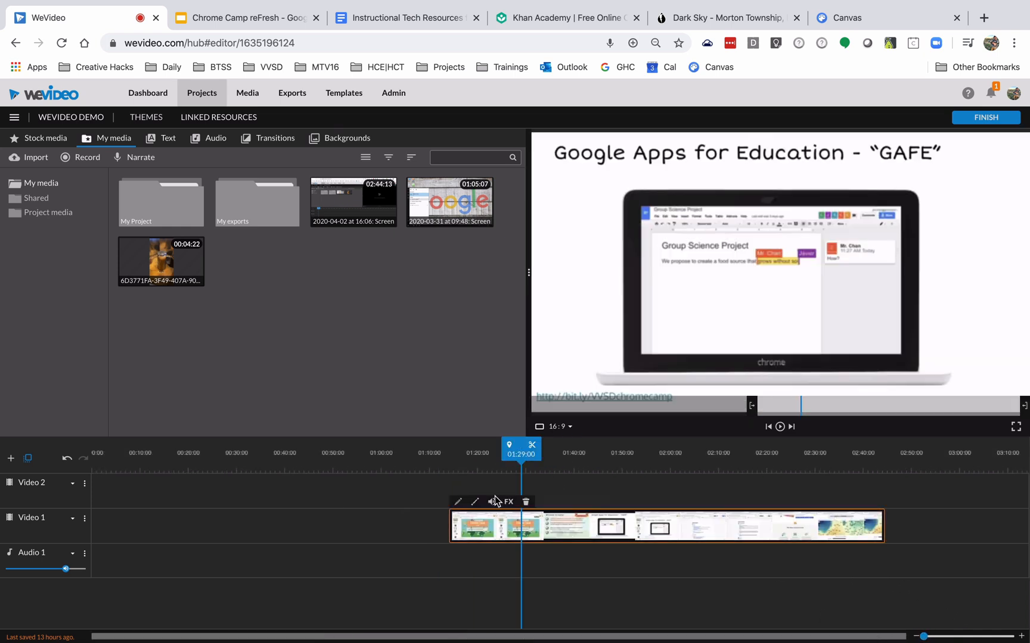
left_click(651, 468)
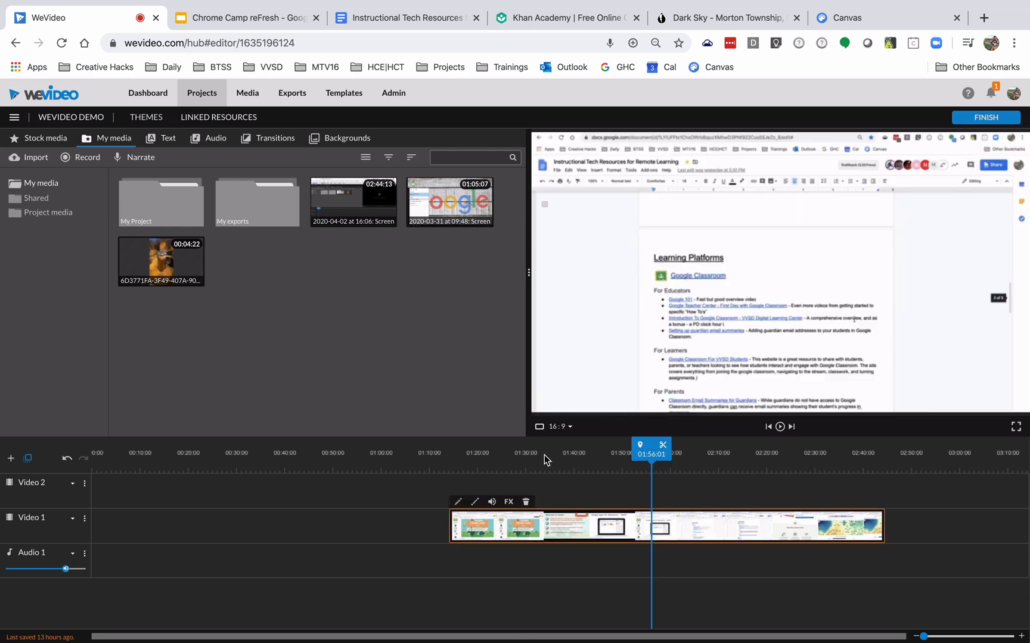
left_click_drag(646, 454, 458, 460)
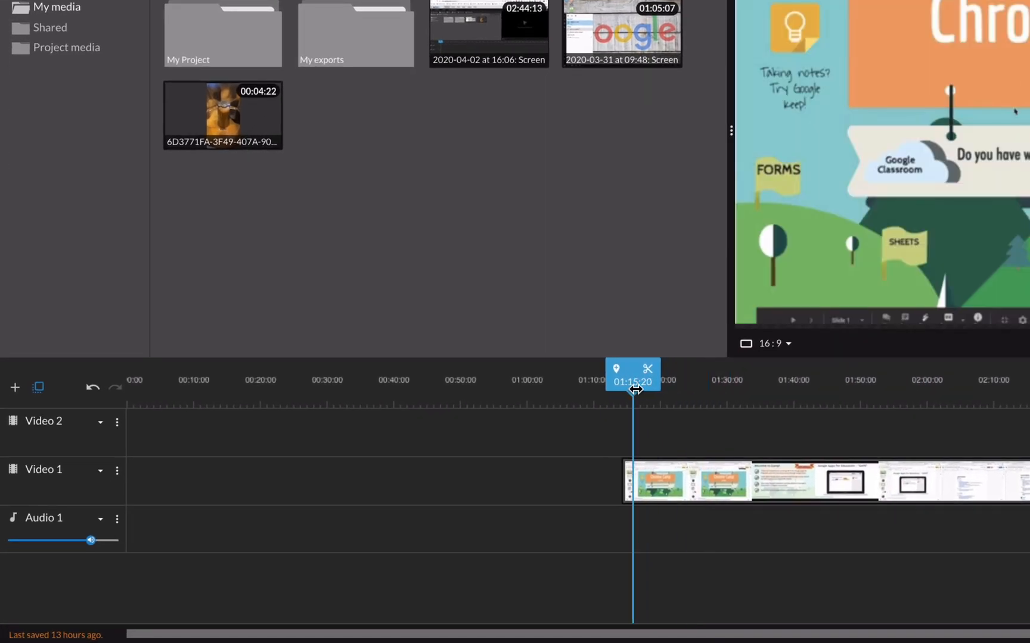
left_click_drag(635, 388, 623, 390)
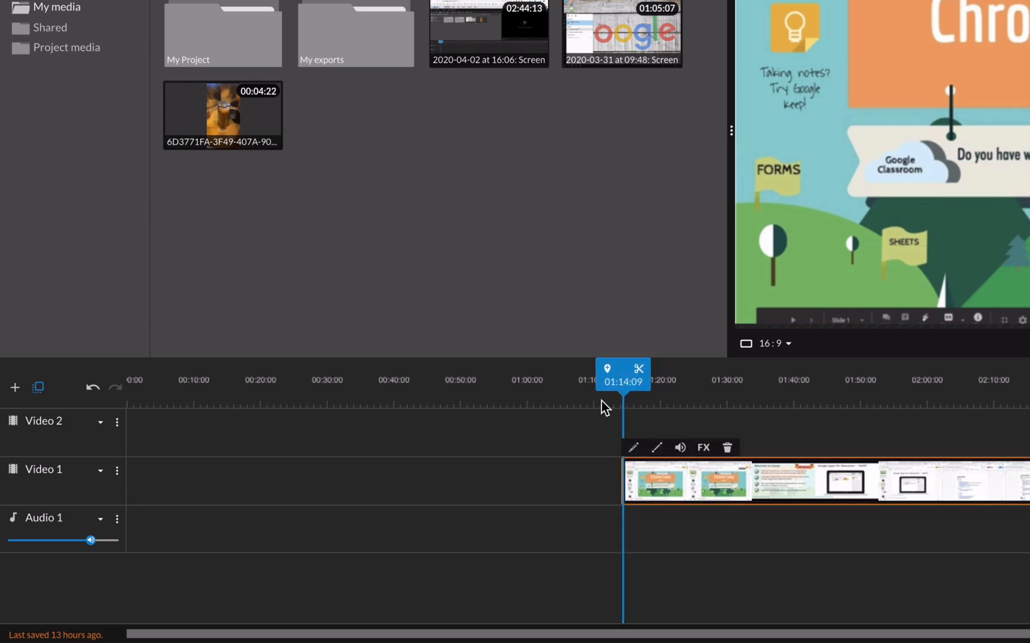
left_click(847, 430)
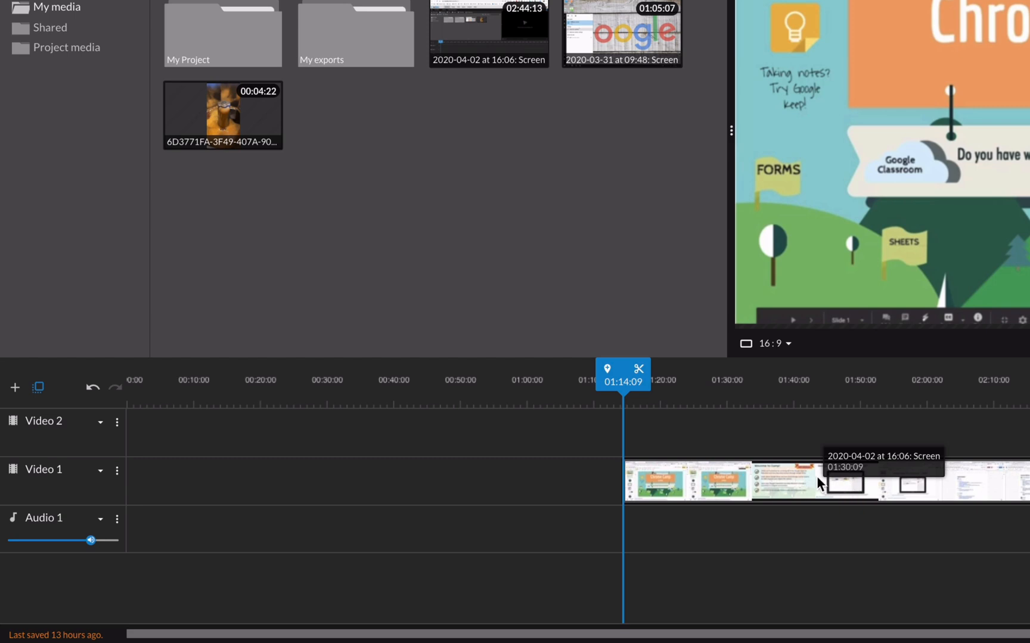
Move the remaining clip to the start of the Video 1 track and scrub its opening to check it
left_click(817, 476)
left_click_drag(843, 485, 325, 490)
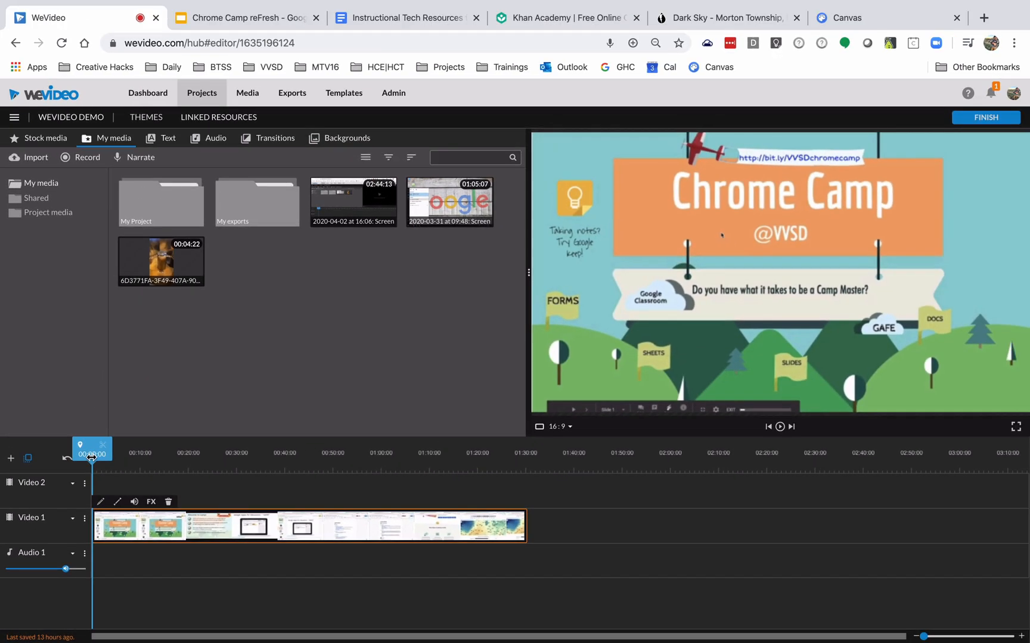
left_click_drag(127, 387, 170, 401)
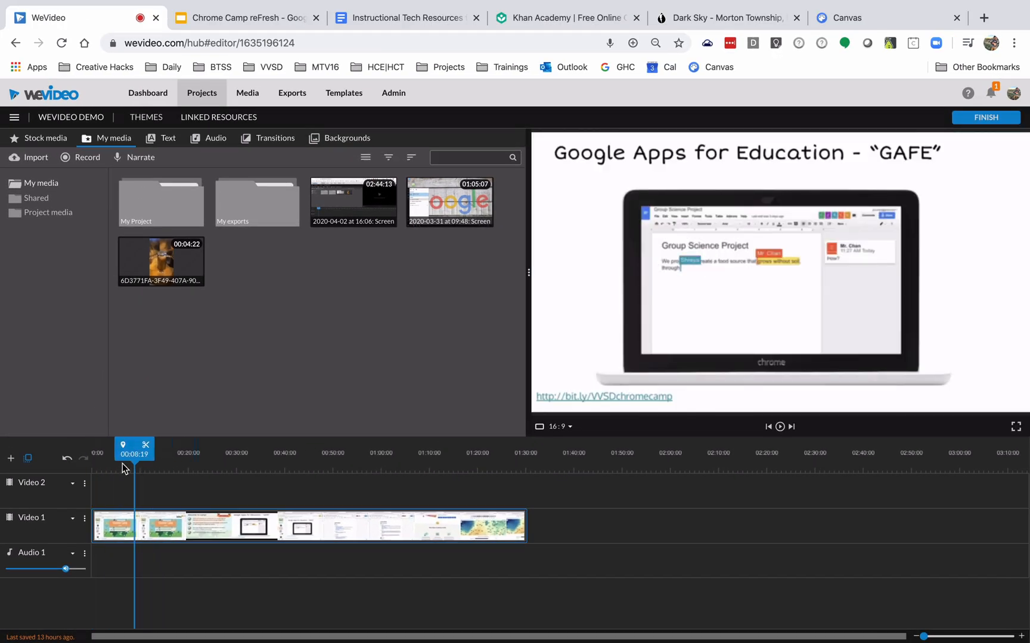
left_click_drag(122, 467, 64, 469)
left_click(120, 524)
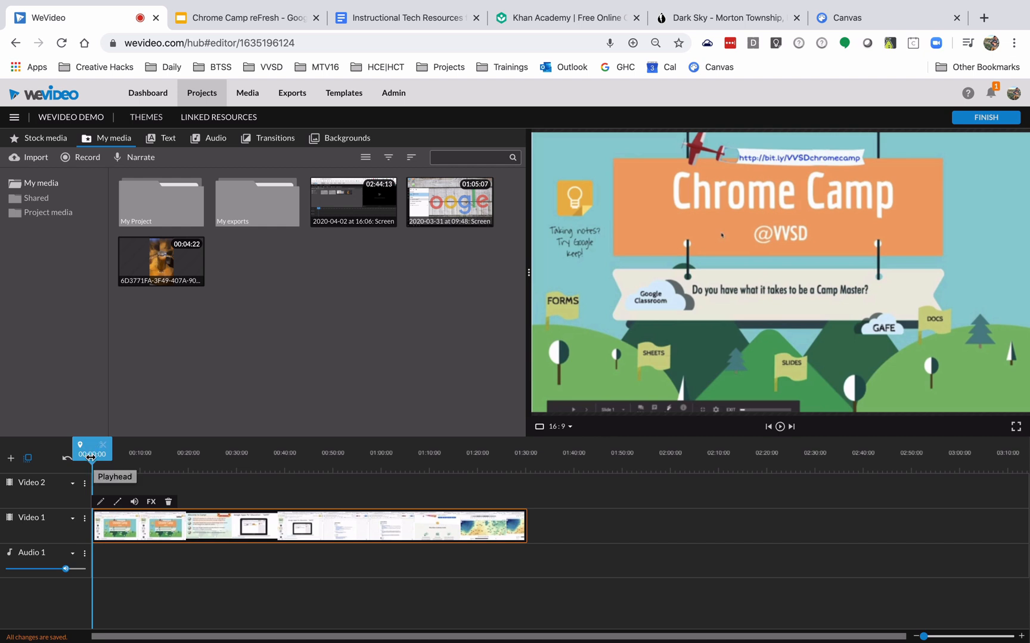
Split the Video 1 clip at 01:24:04, before the recording switches to the WeVideo editor screen
mouse_move(92, 454)
left_mouse_down()
mouse_move(514, 458)
mouse_move(502, 456)
left_mouse_up()
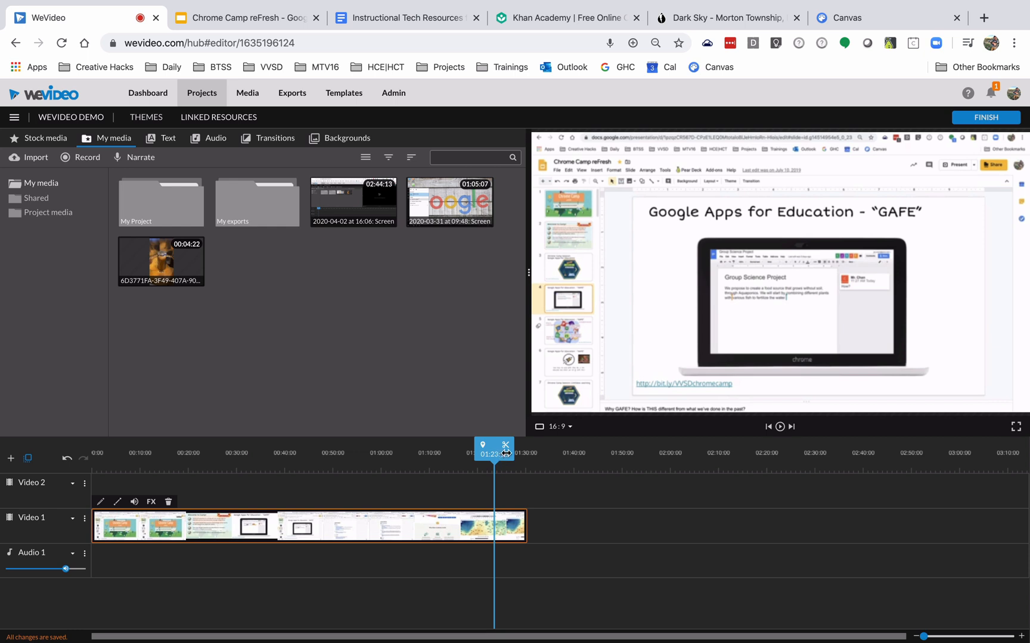
left_click_drag(500, 458, 503, 459)
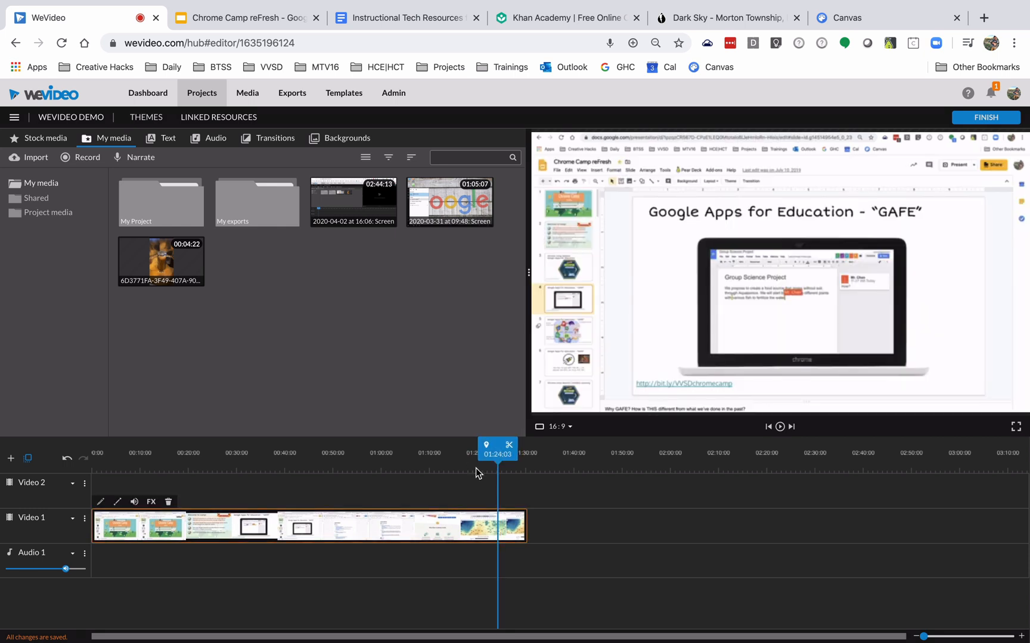
left_click(933, 639)
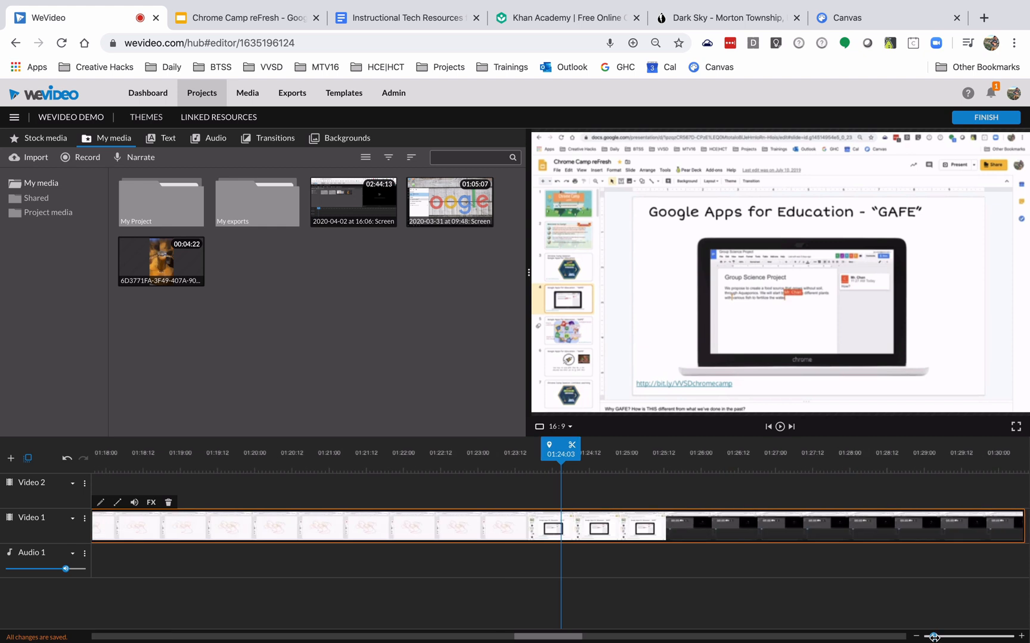
left_click_drag(566, 456, 581, 456)
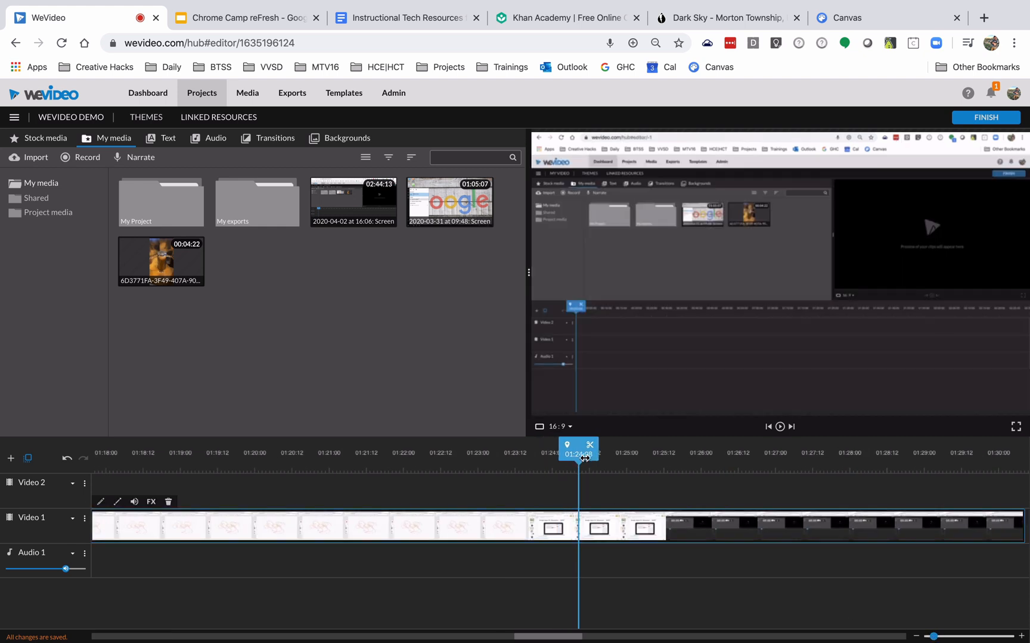
key("Left")
key("Left")
key("Left")
key("Left")
key("Left")
key("Left")
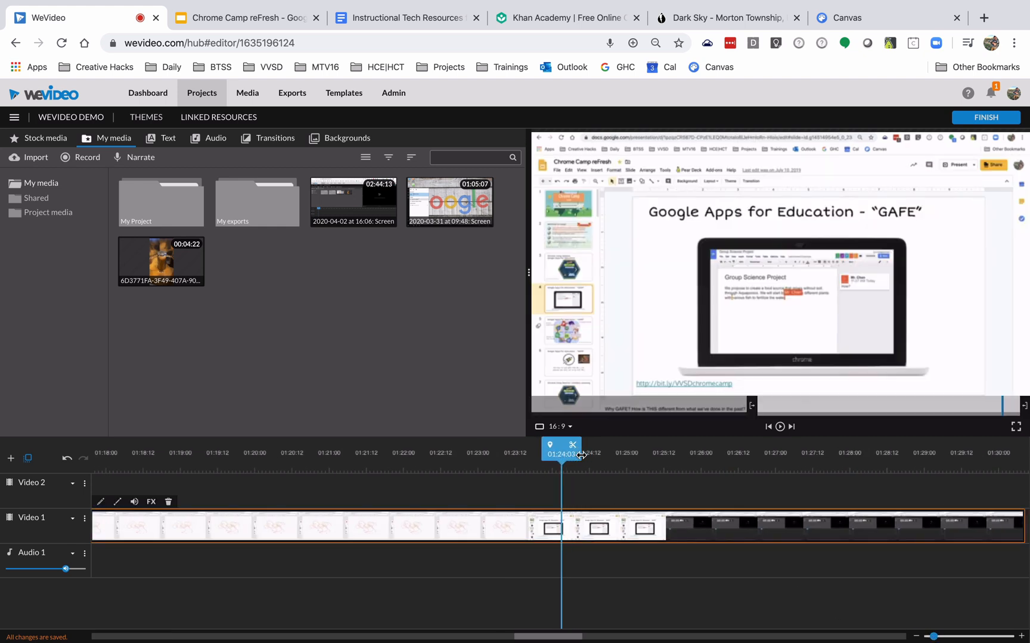
key("Right")
key("Right")
key("Right")
key("Left")
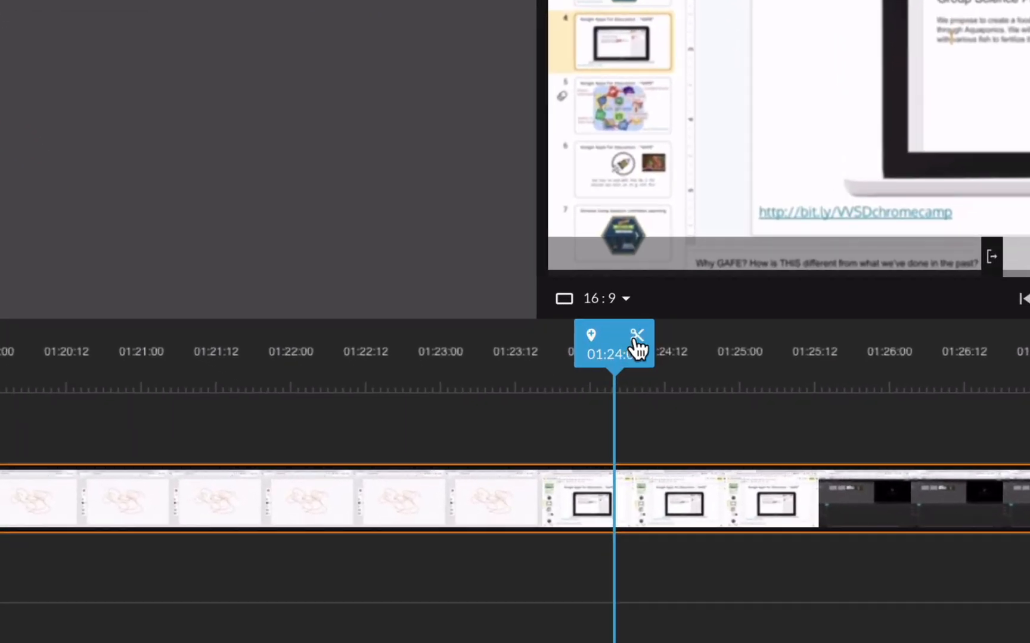
left_click(636, 345)
Select the segments on either side of the 01:24:04 cut in turn, and delete the trailing segment
left_click(705, 510)
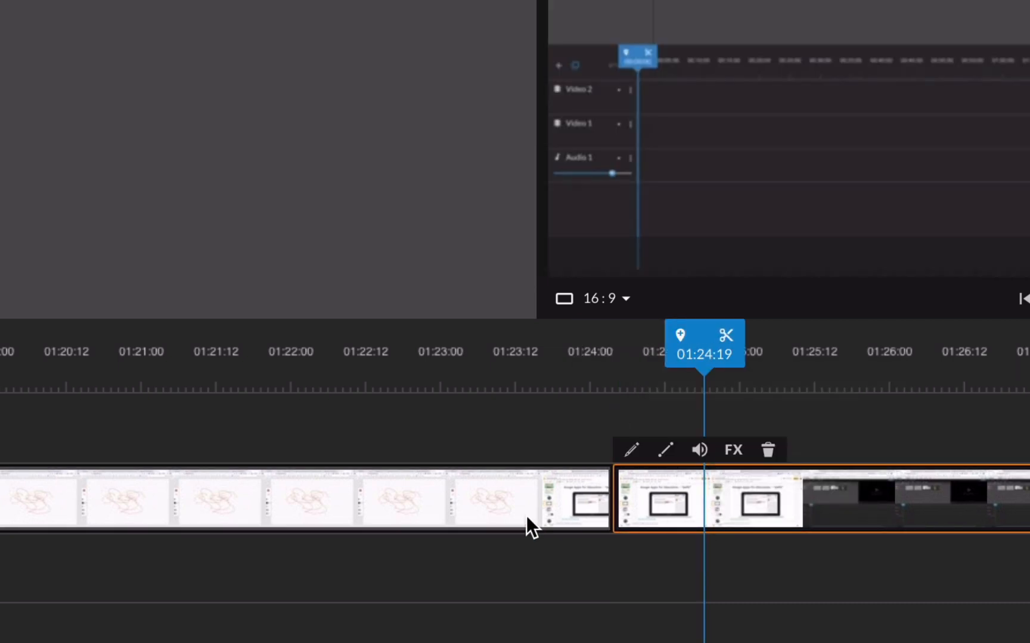
left_click(506, 510)
left_click(836, 511)
left_click(506, 511)
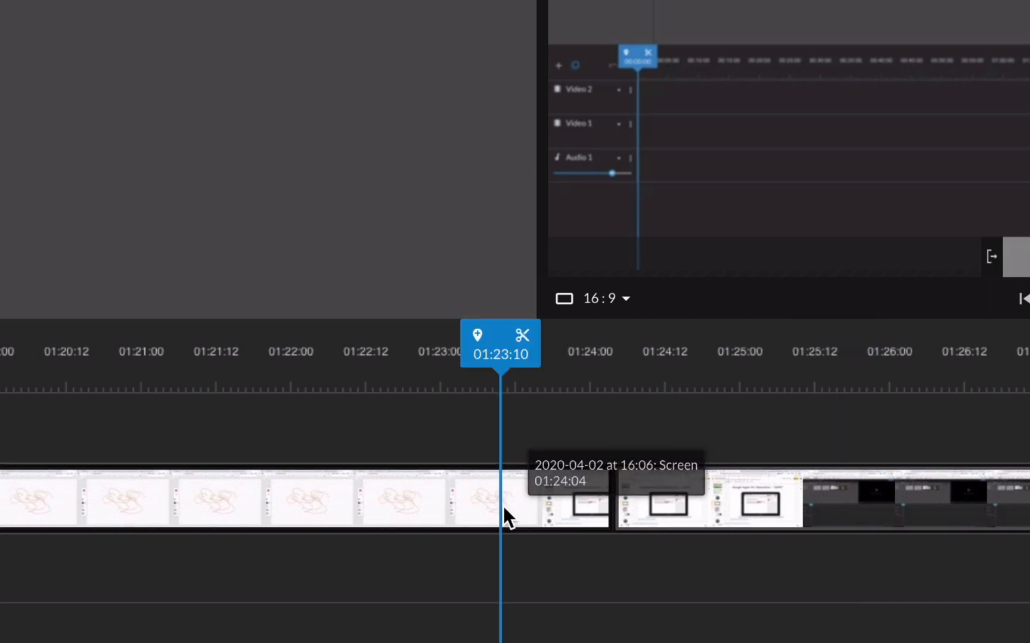
left_click(820, 517)
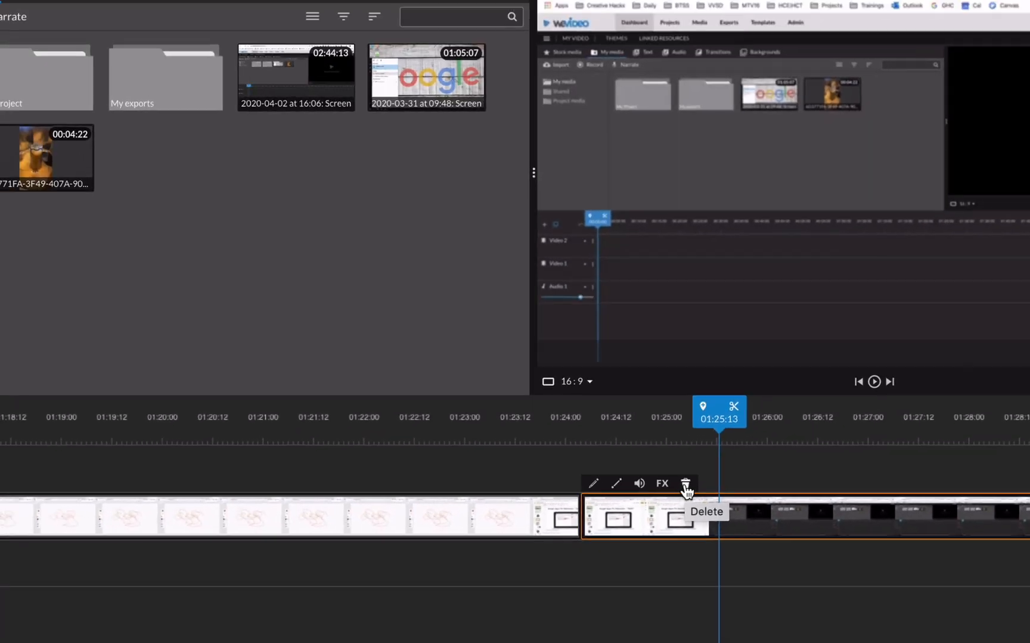
left_click(768, 451)
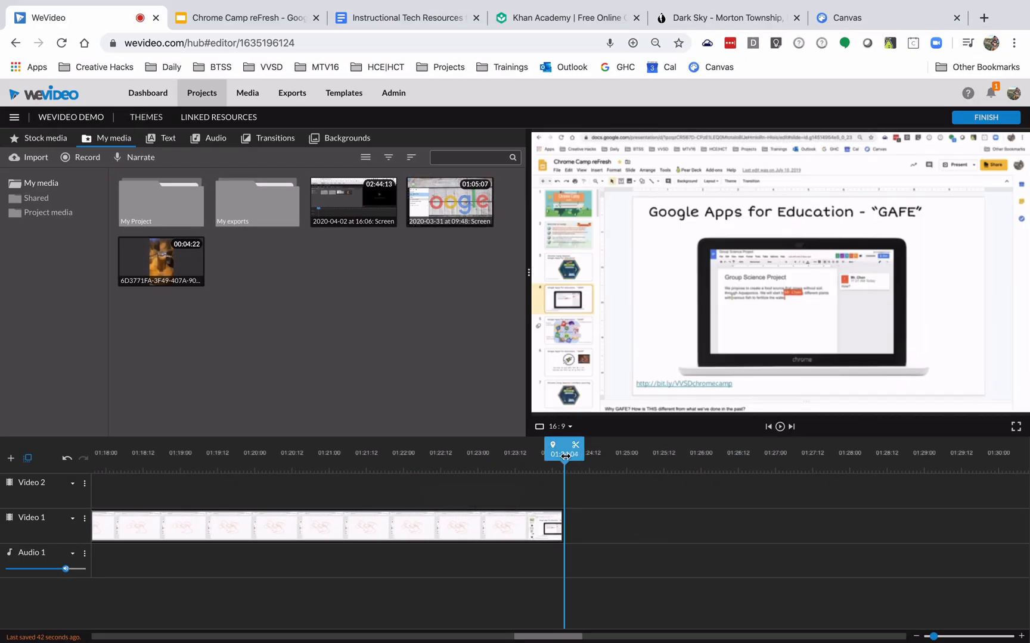
Scrub back from the clip's new end through the Canvas drawing and Dark Sky weather scenes to review them
left_click_drag(564, 456, 274, 460)
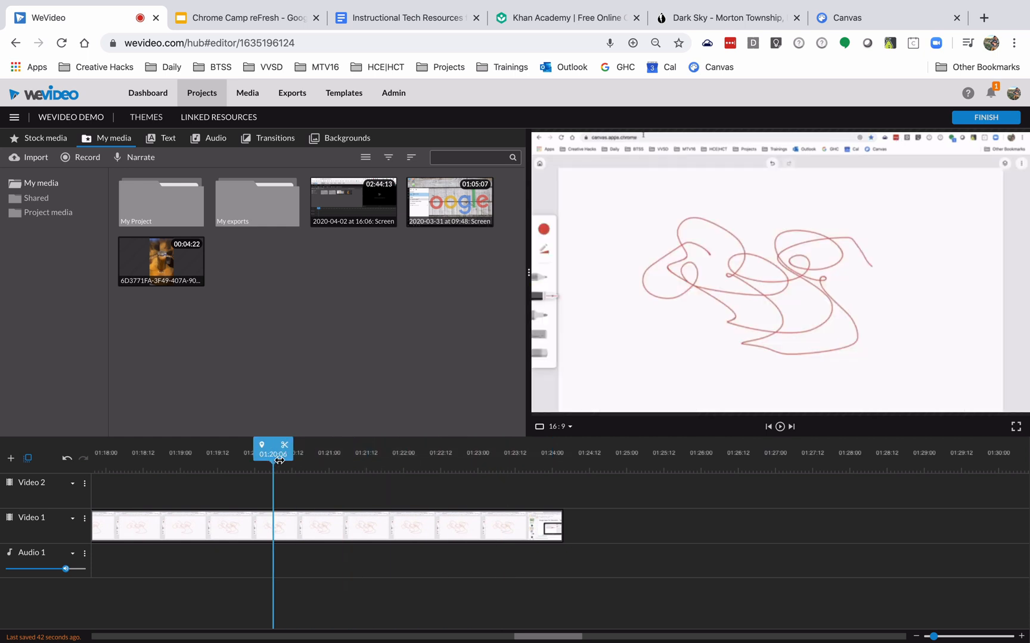
left_click(330, 529)
left_click(202, 483)
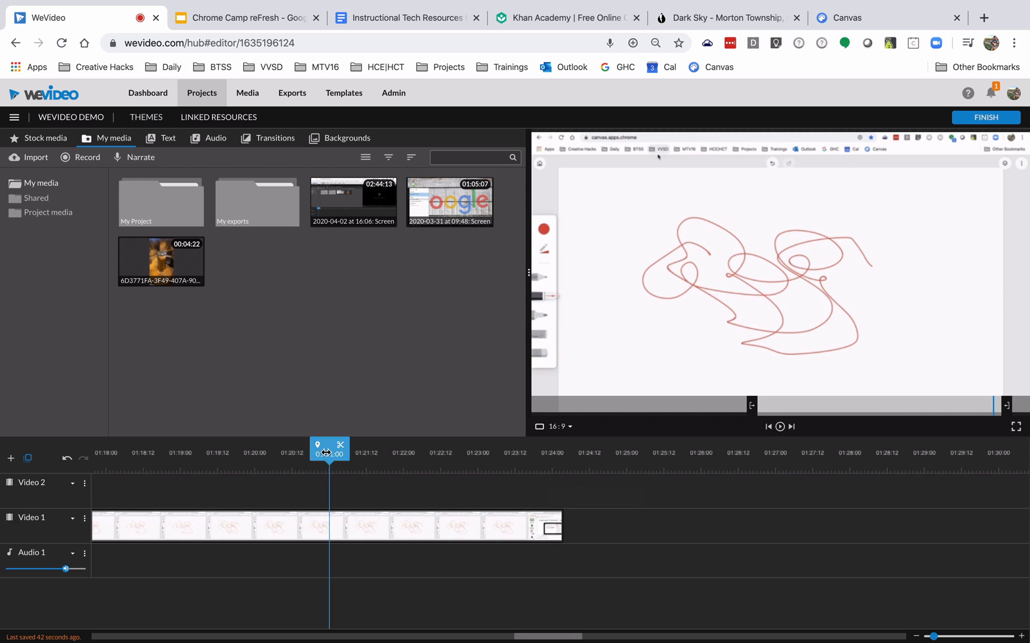
left_click_drag(324, 458, 301, 456)
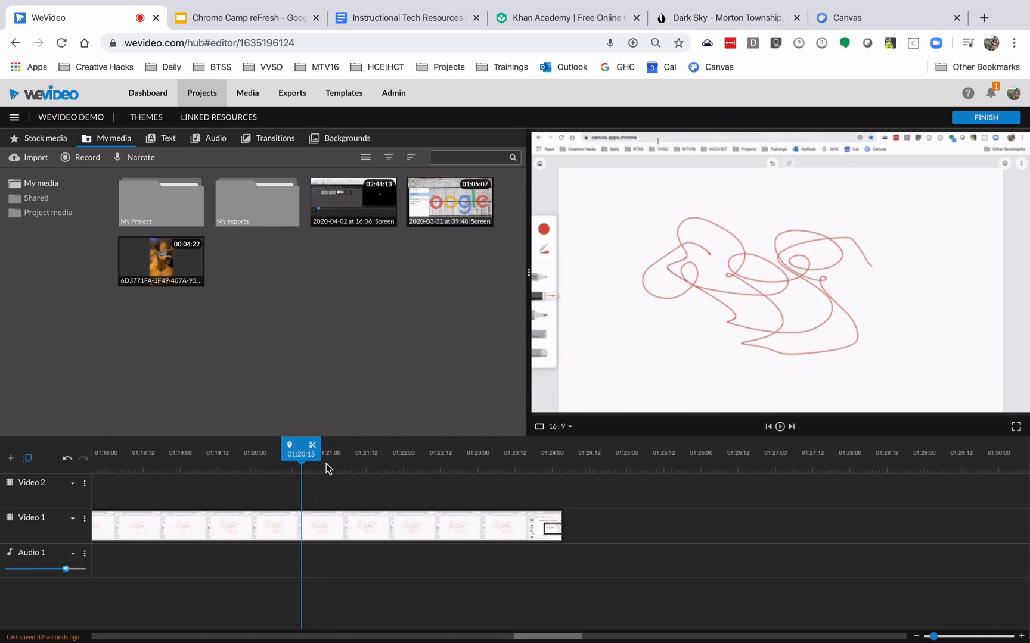
left_click_drag(300, 454, 269, 454)
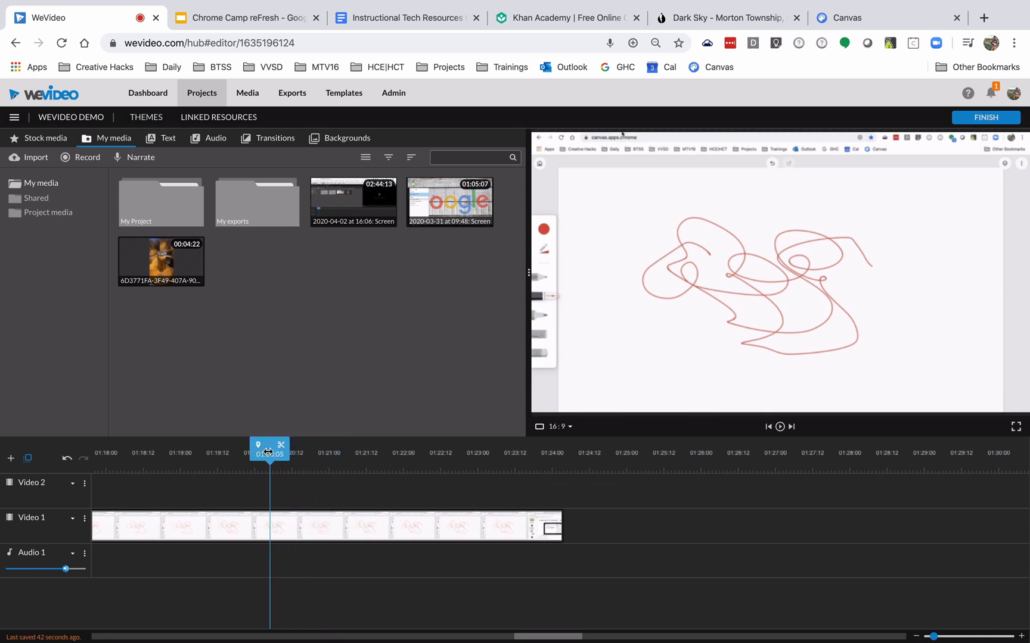
left_click(185, 456)
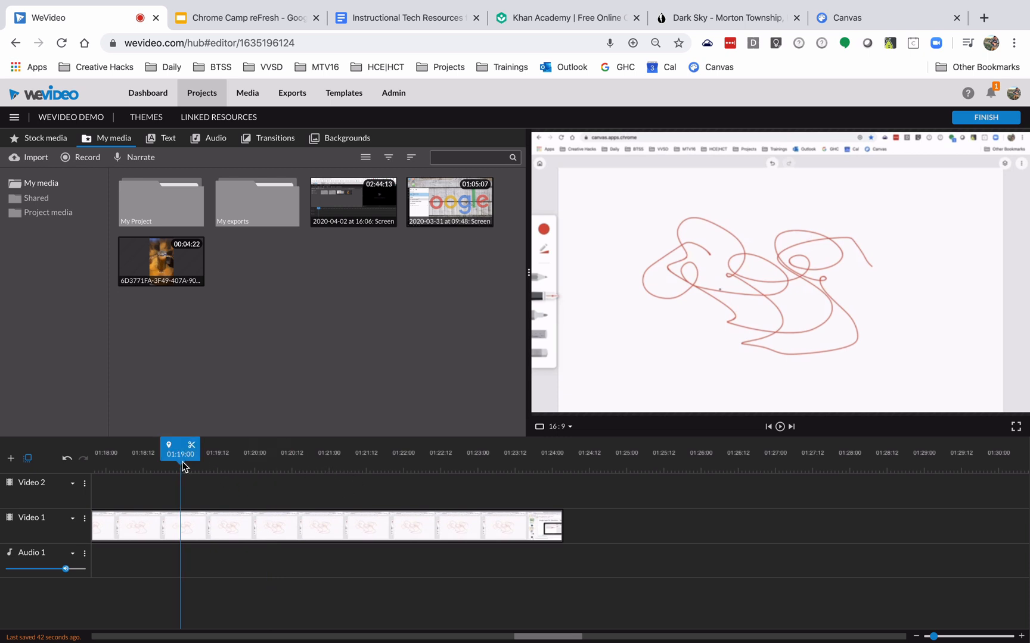
left_click(195, 536)
left_click_drag(933, 636, 926, 637)
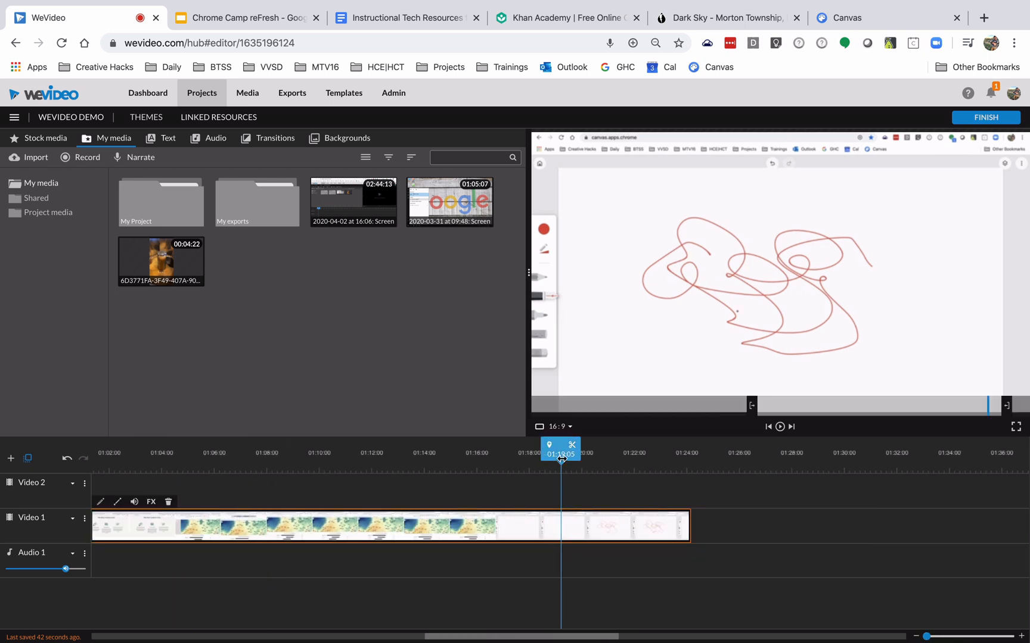
left_click_drag(563, 453, 182, 464)
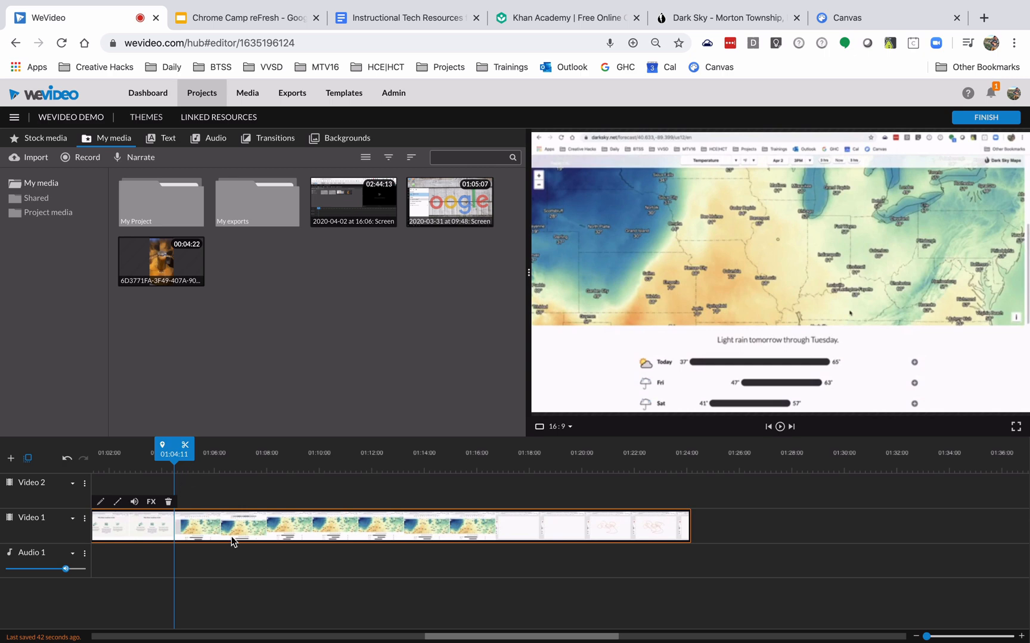
left_click_drag(183, 464, 115, 466)
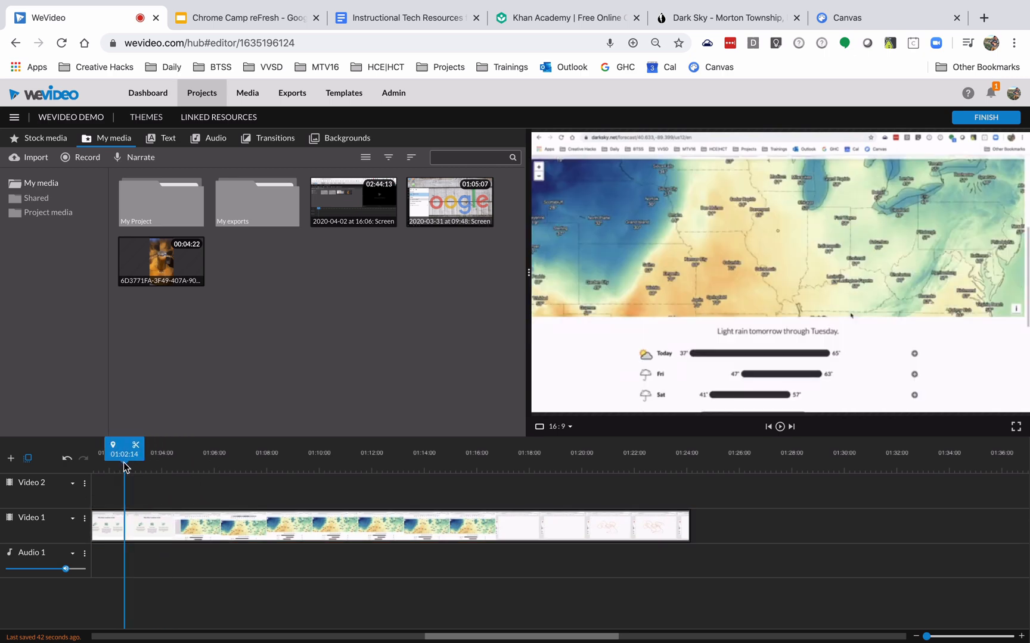
Split the Video 1 clip at 01:01:03, where the Khan Academy page changes to the Dark Sky page
scroll(768, 491, "left", 10)
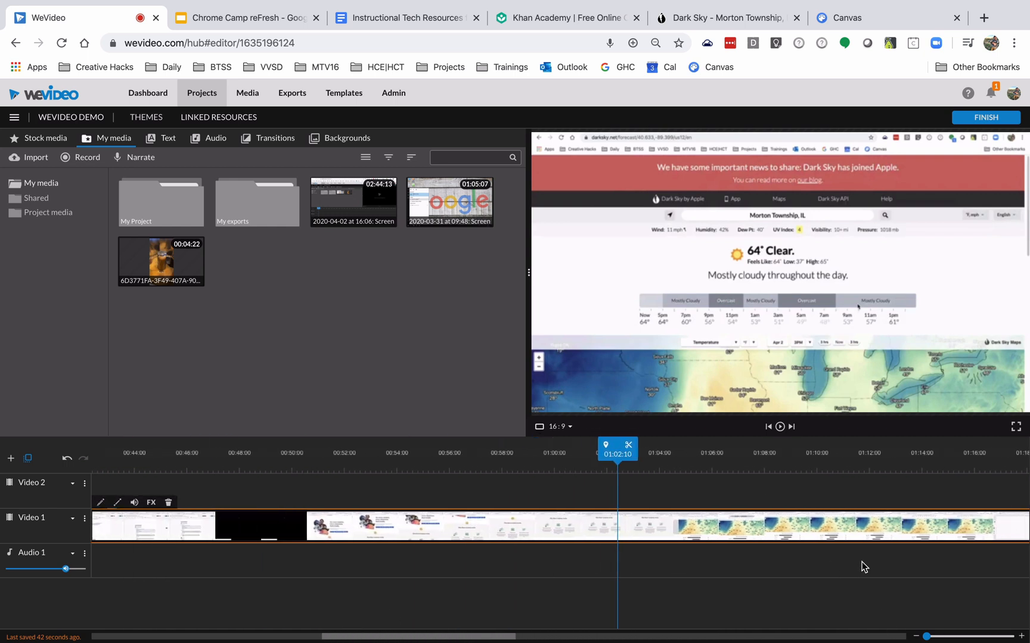
left_click_drag(620, 456, 572, 456)
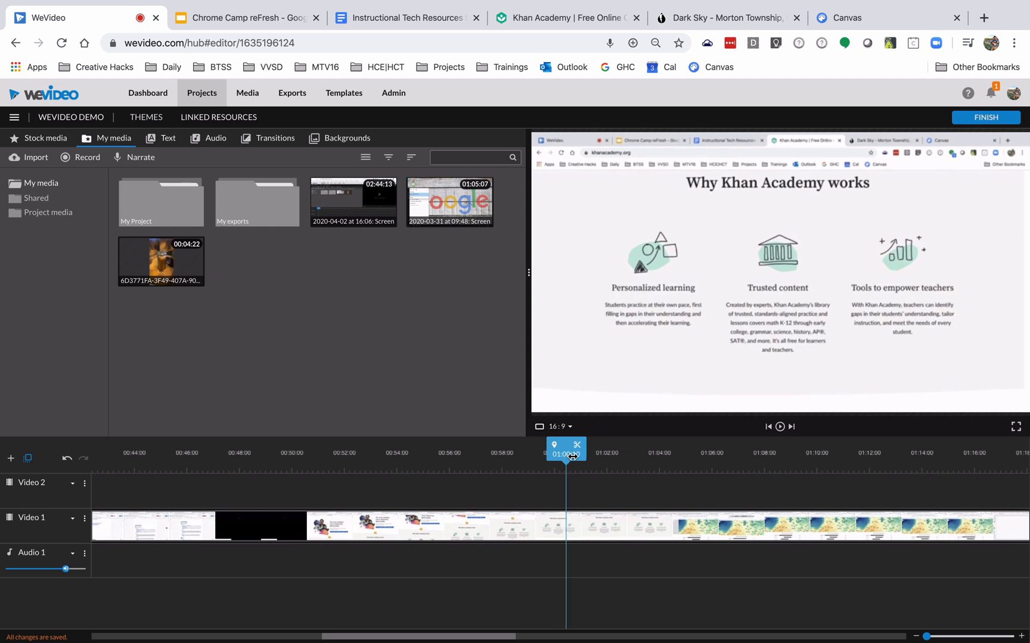
key("Right")
key("Right")
key("Right")
key("Right")
key("Right")
key("Right")
key("Right")
key("Right")
key("Right")
key("Right")
key("Right")
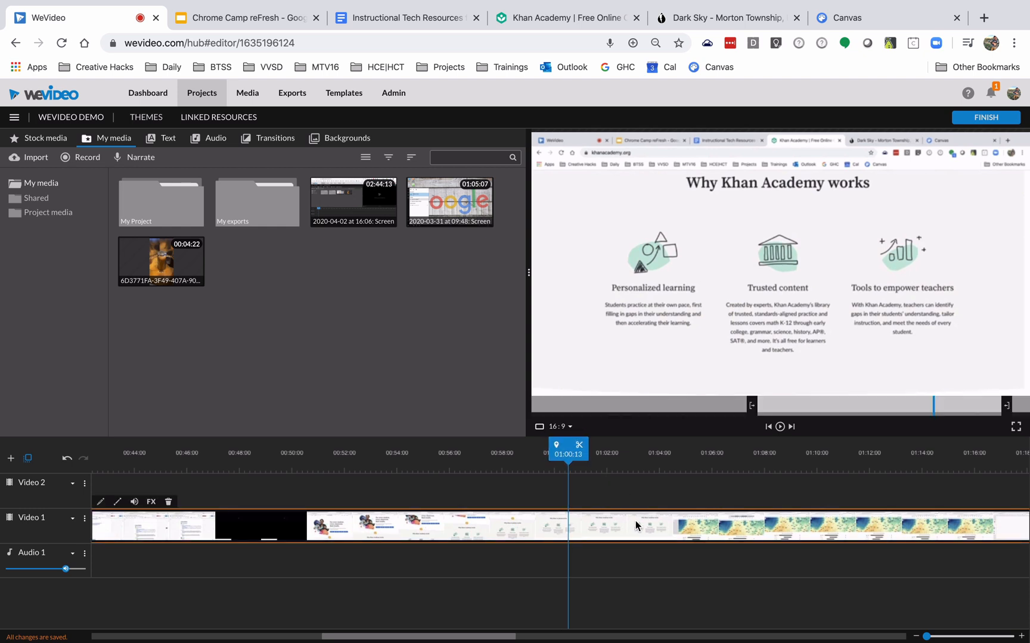
key("Right")
key("Right")
key("Right")
key("Right")
key("Right")
key("Right")
key("Right")
key("Right")
key("Right")
key("Right")
key("Right")
key("Right")
key("Right")
key("Right")
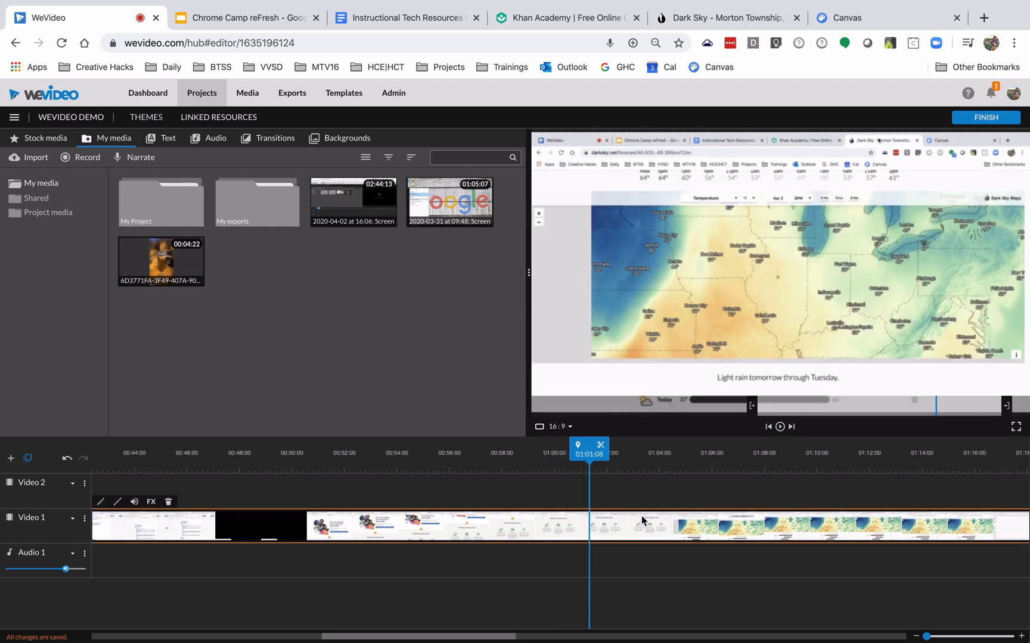
key("Left")
key("Left")
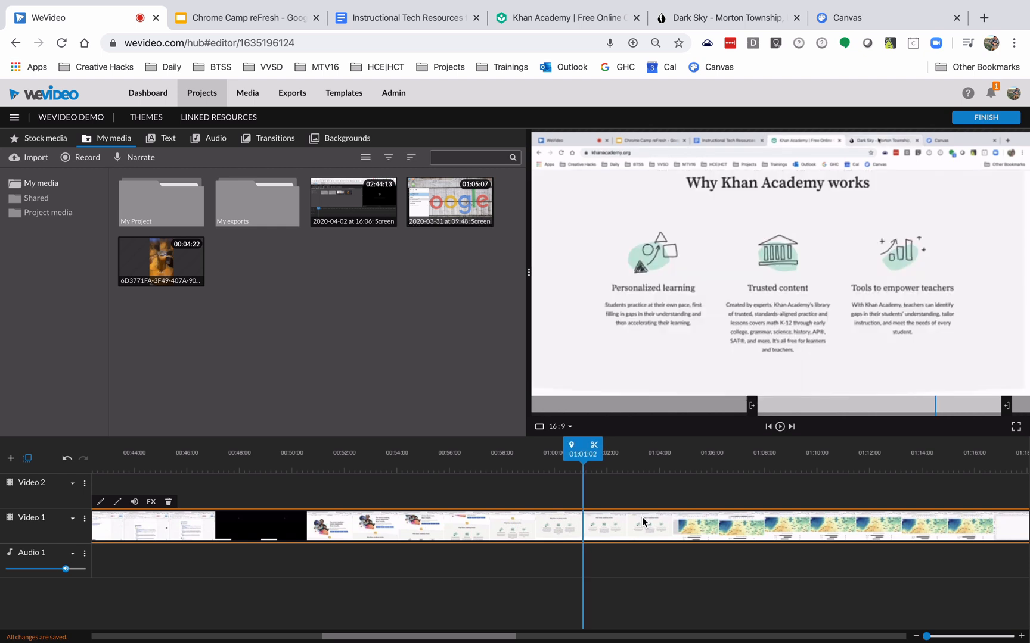
key("Right")
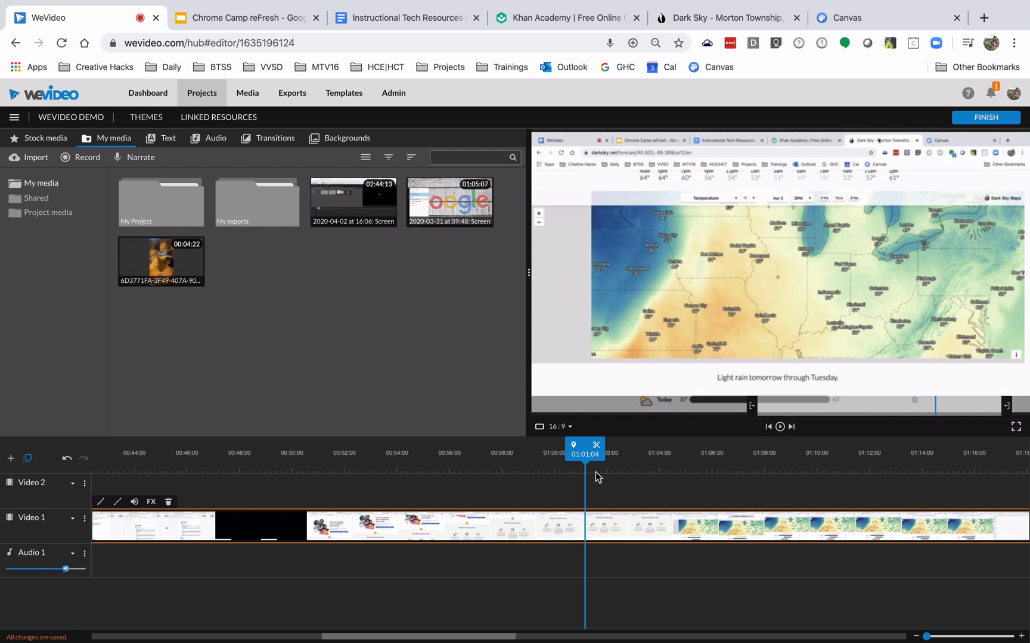
key("Left")
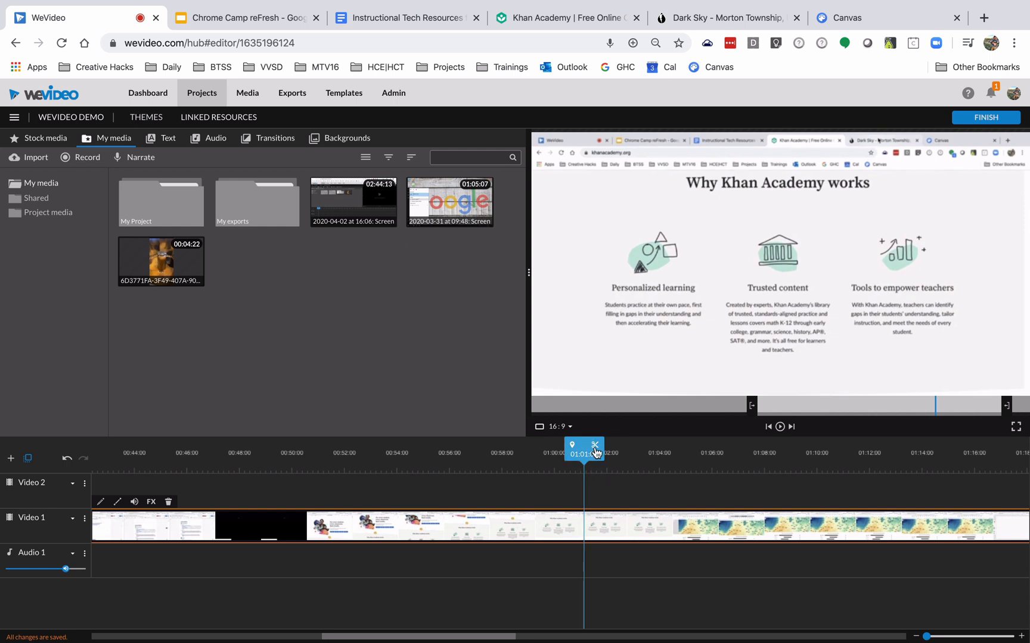
left_click(595, 451)
Split the segment after the 01:01:03 cut again at 01:13:20, where the blank Canvas page begins
left_click(628, 526)
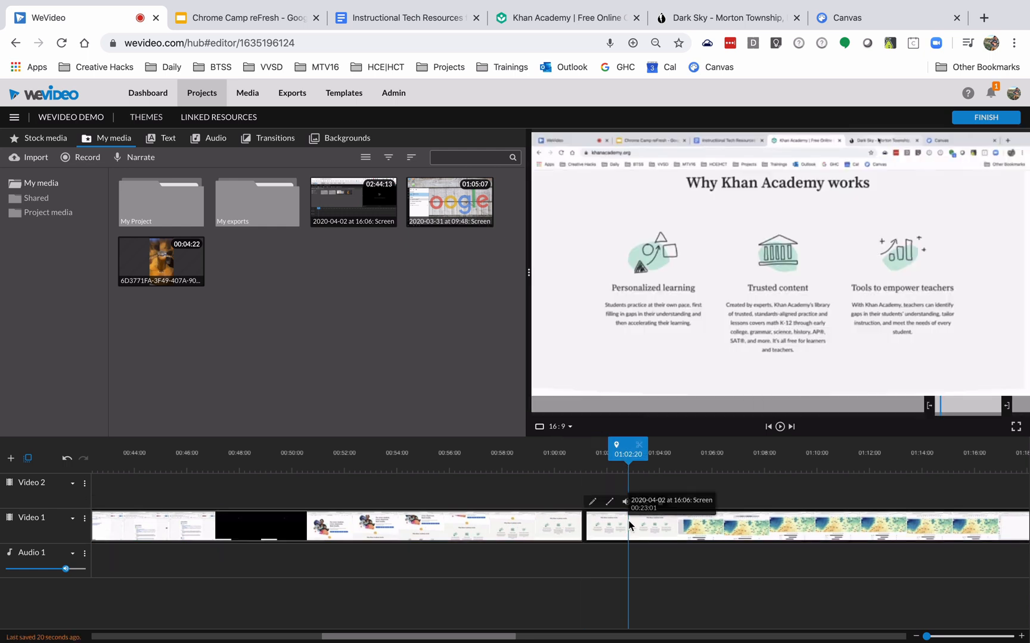
left_click_drag(509, 637, 596, 632)
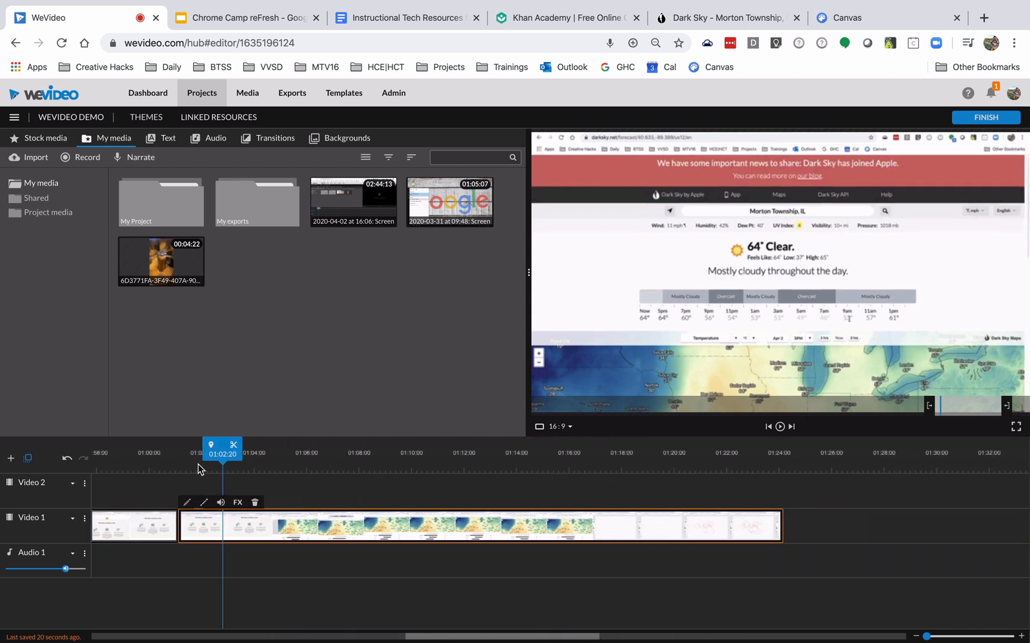
left_click_drag(222, 453, 518, 457)
key("Left")
key("Left")
key("Left")
key("Left")
key("Left")
key("Left")
key("Left")
key("Left")
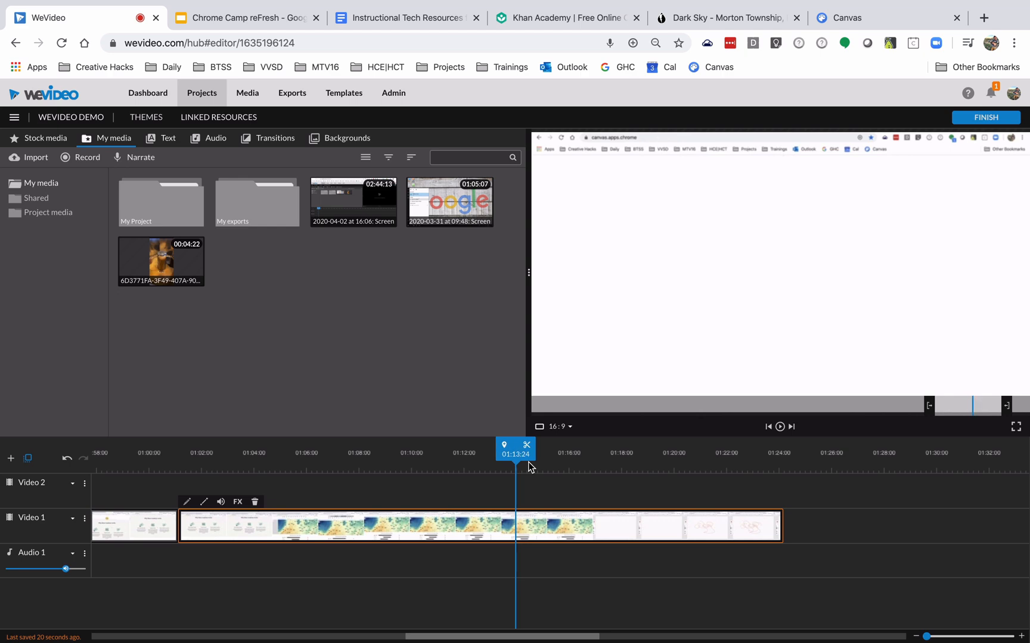
key("Right")
key("Right")
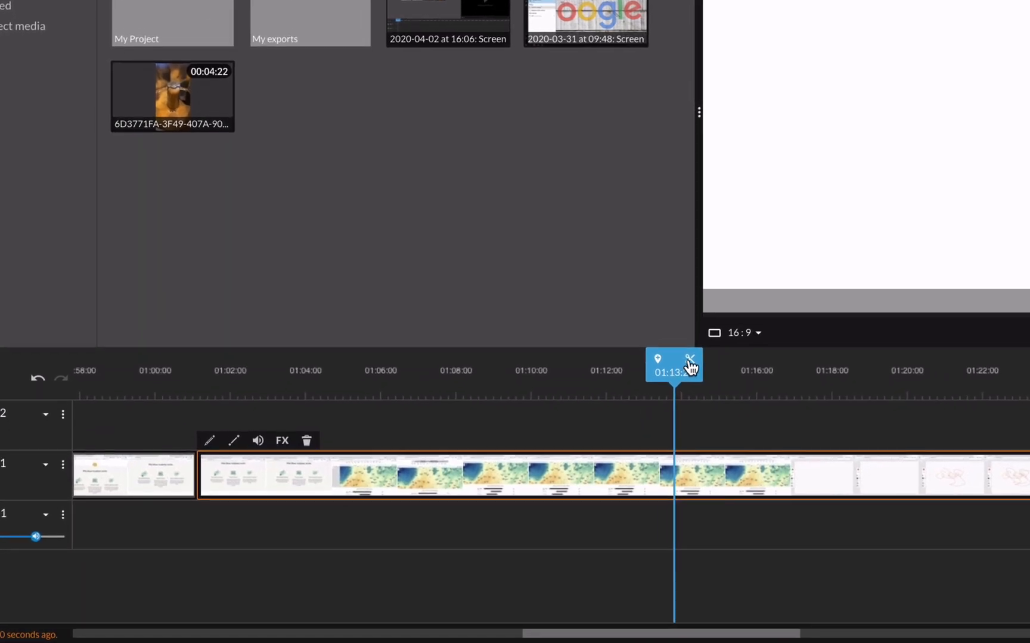
left_click(657, 378)
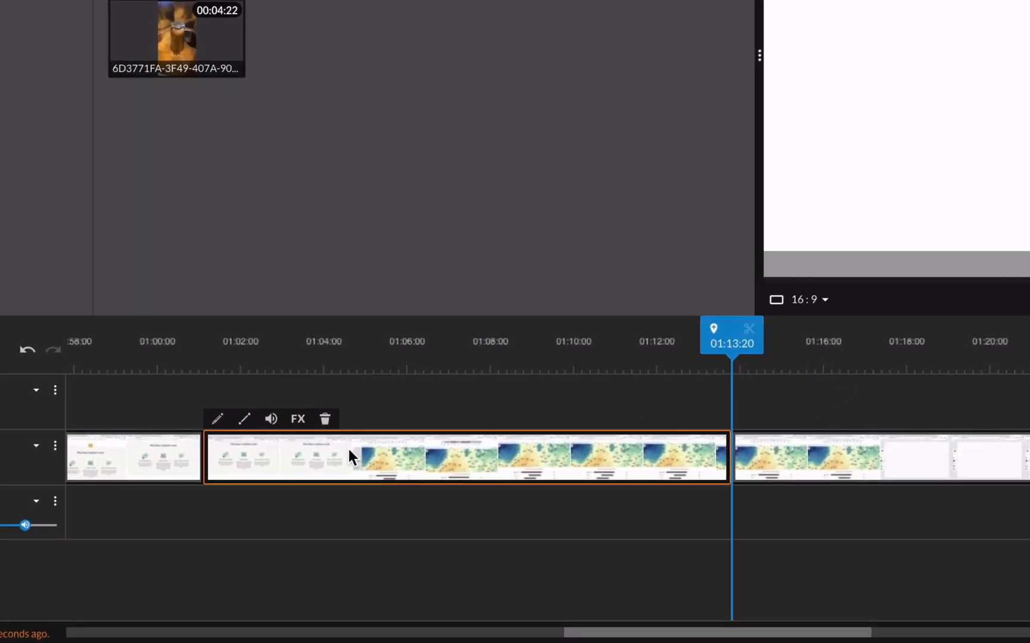
Scrub through the Dark Sky segment between the 01:01:03 and 01:13:20 cuts, and delete it from Video 1
left_click(451, 364)
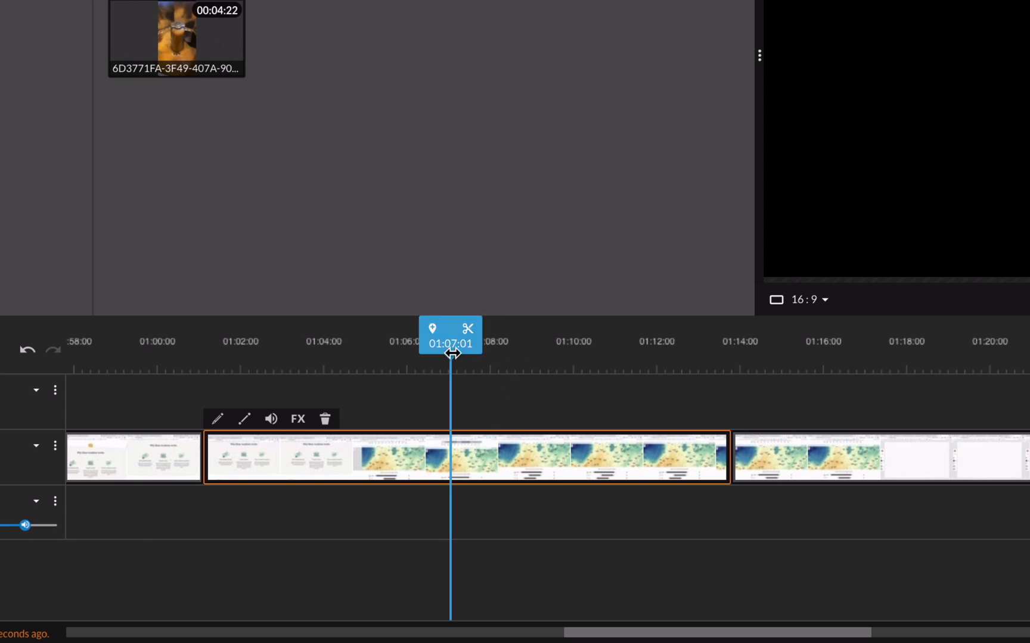
left_click_drag(450, 352, 404, 353)
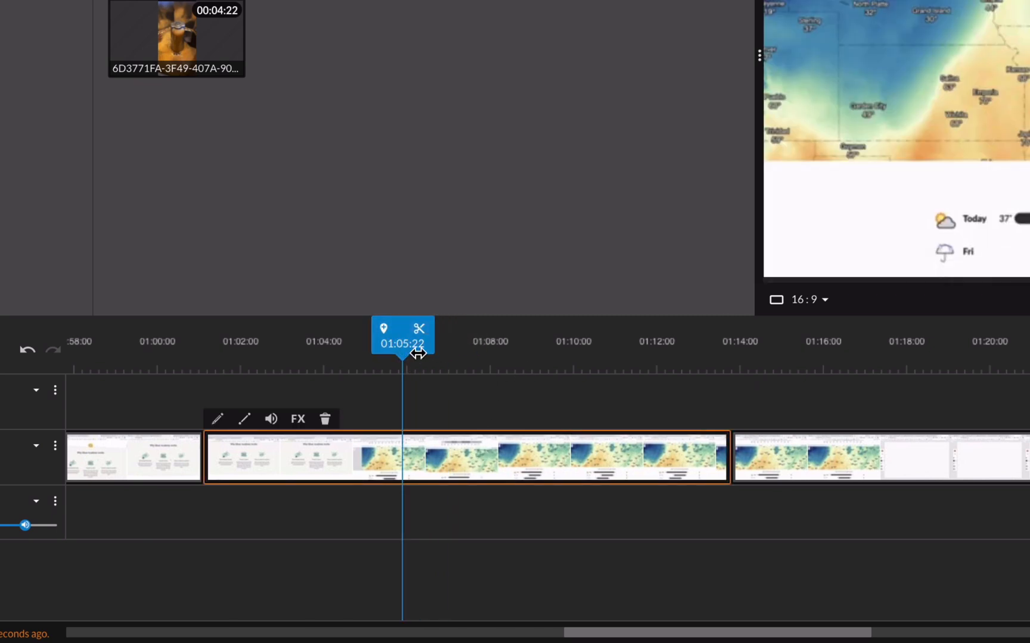
left_click(398, 354)
left_click_drag(418, 351, 535, 357)
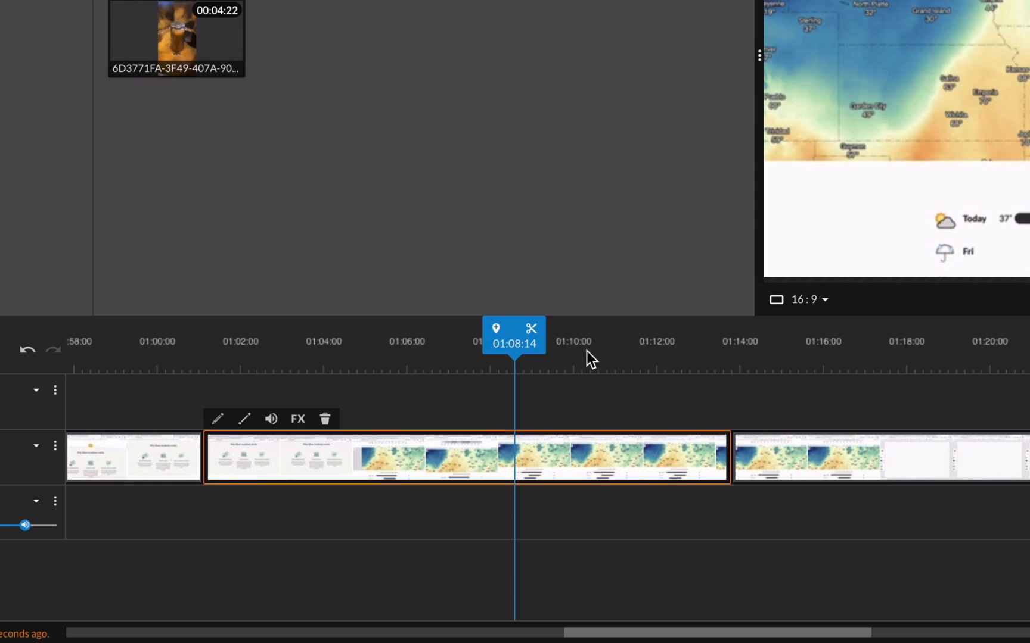
left_click(326, 421)
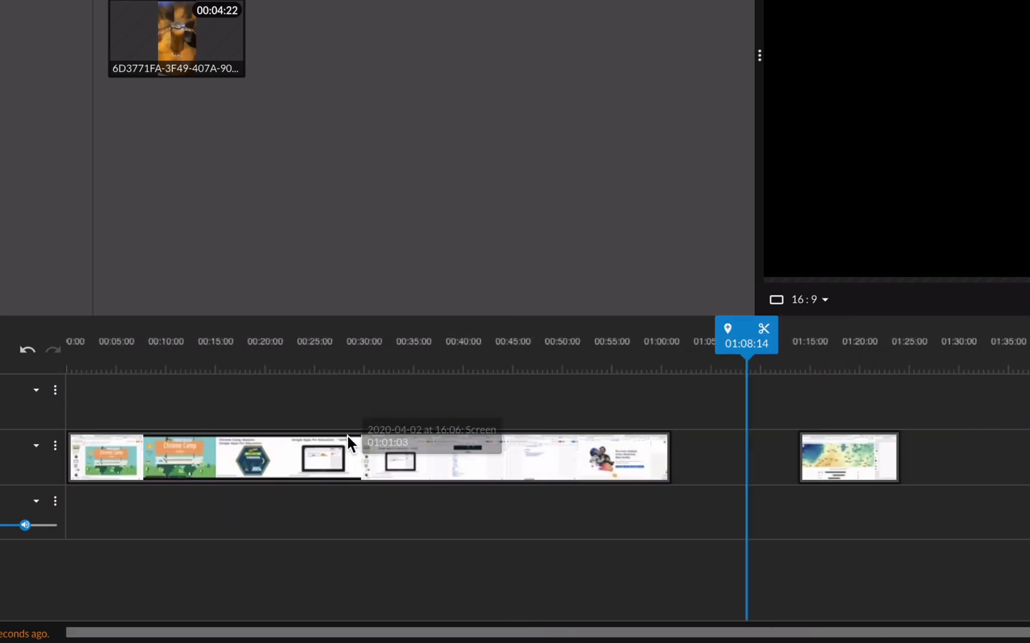
left_click(533, 440)
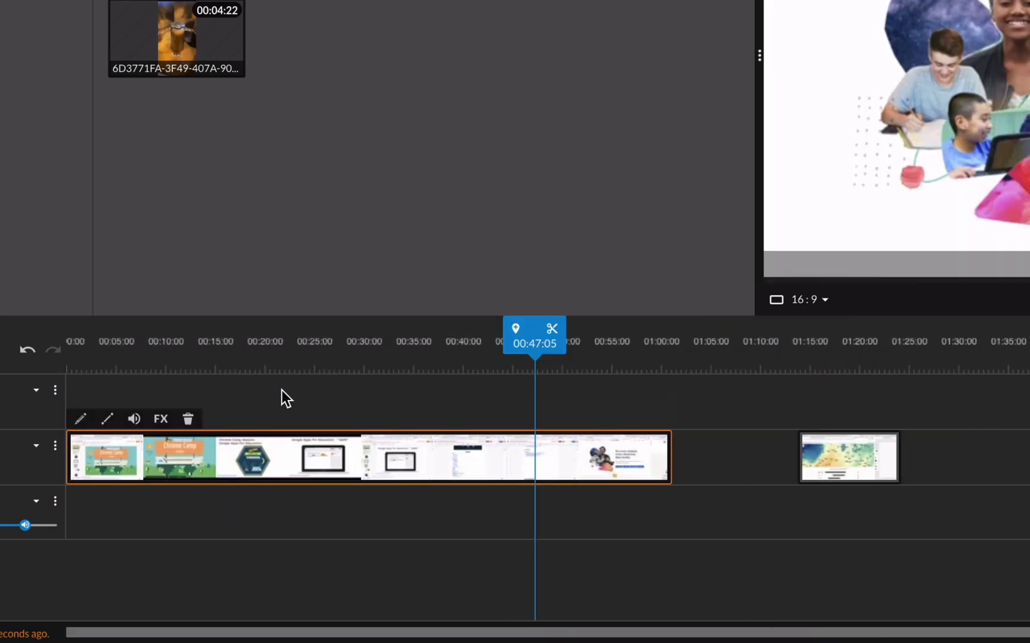
Slide the last Video 1 clip against the first clip's end at 01:01:03, and return it to 01:13:18
left_click(847, 450)
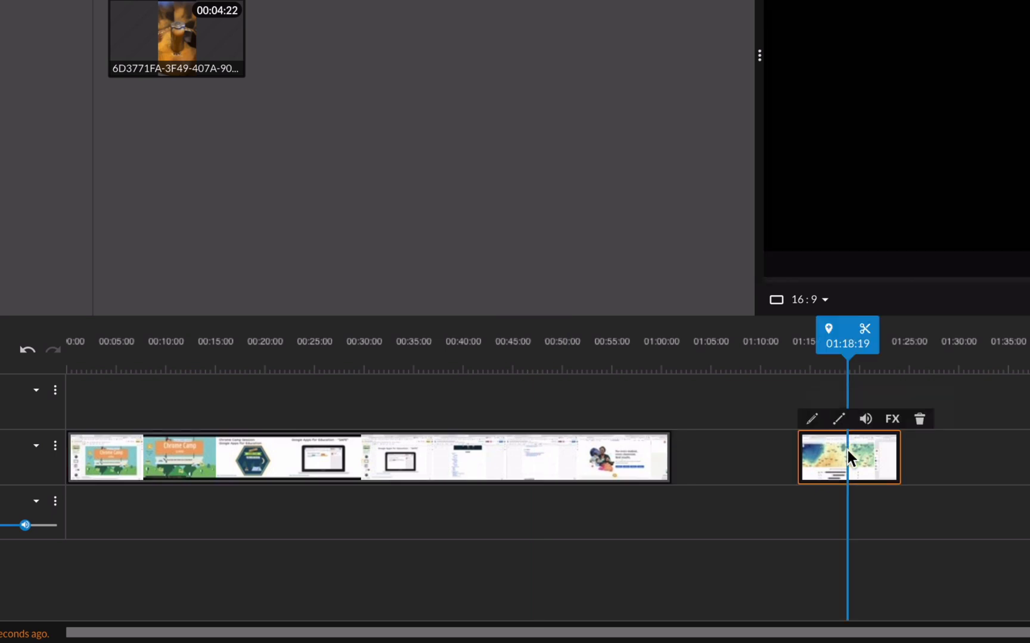
left_click(748, 463)
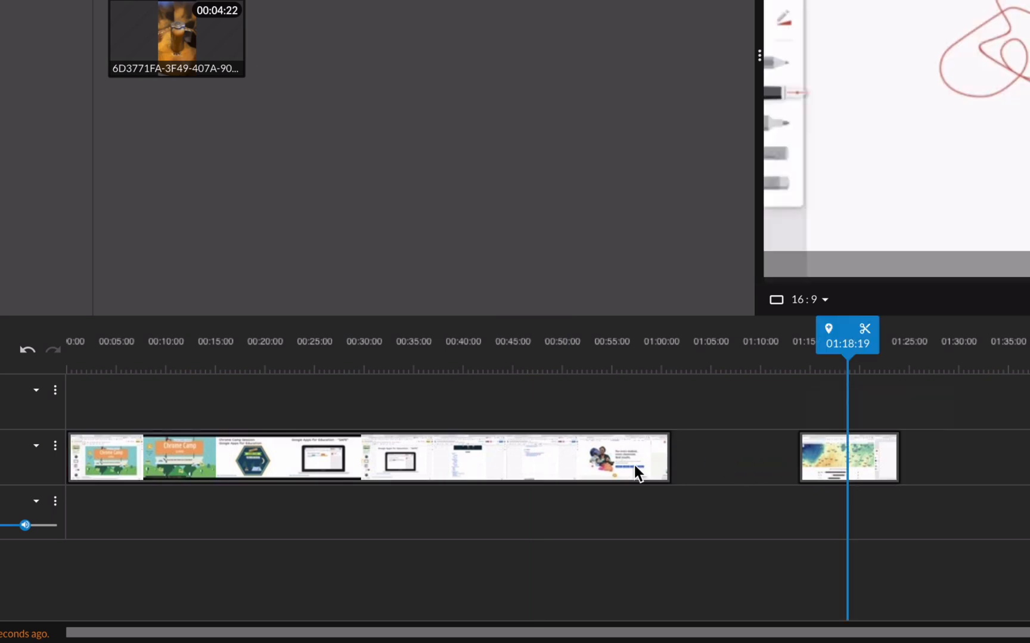
left_click_drag(839, 442, 707, 465)
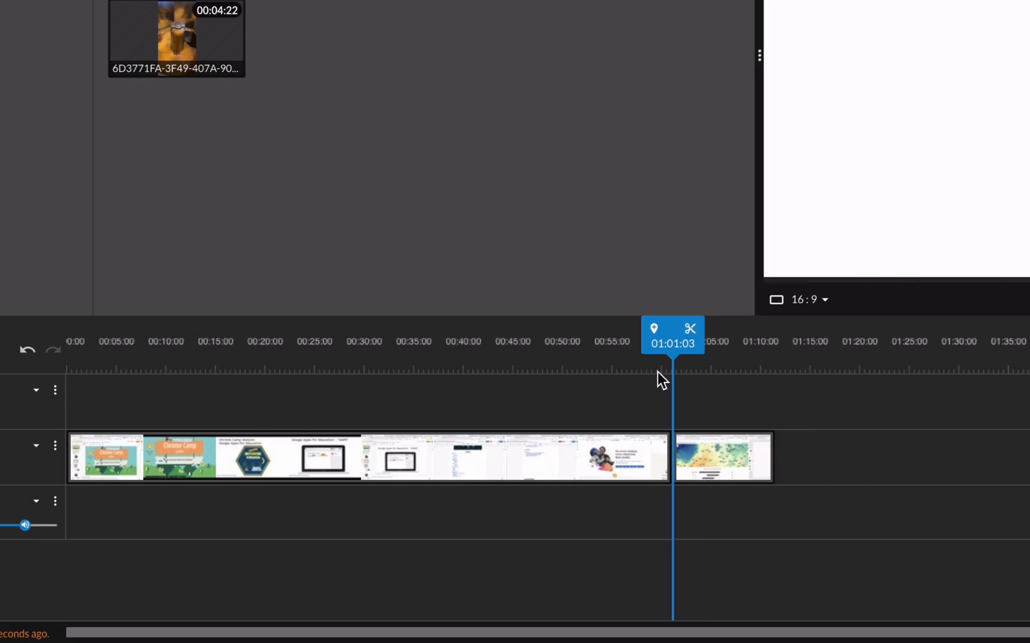
left_click_drag(672, 347, 528, 346)
left_click(699, 453)
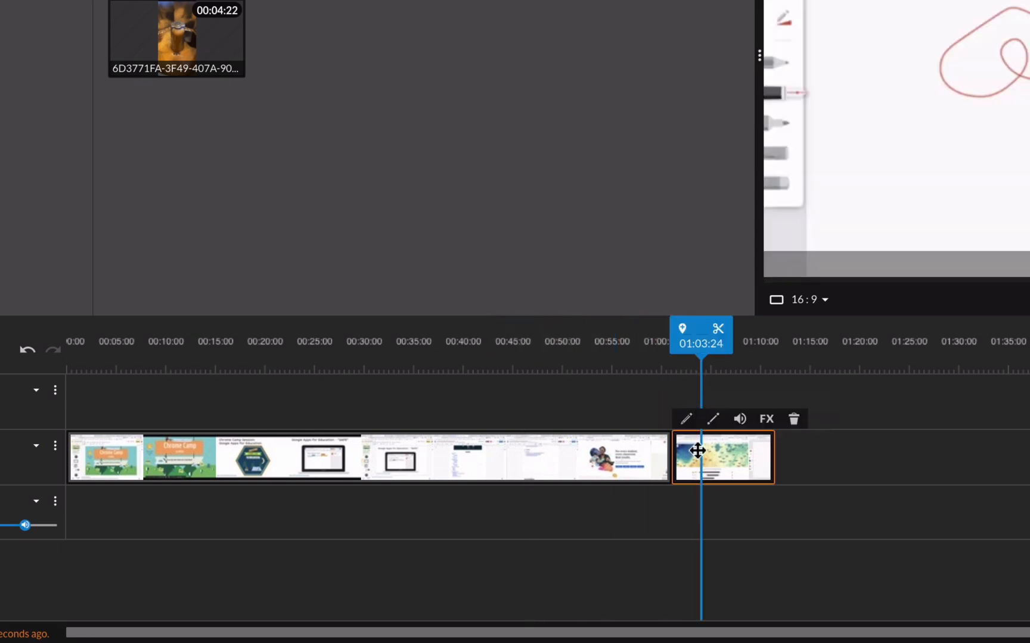
mouse_move(700, 453)
left_mouse_down()
mouse_move(683, 451)
mouse_move(692, 454)
left_mouse_up()
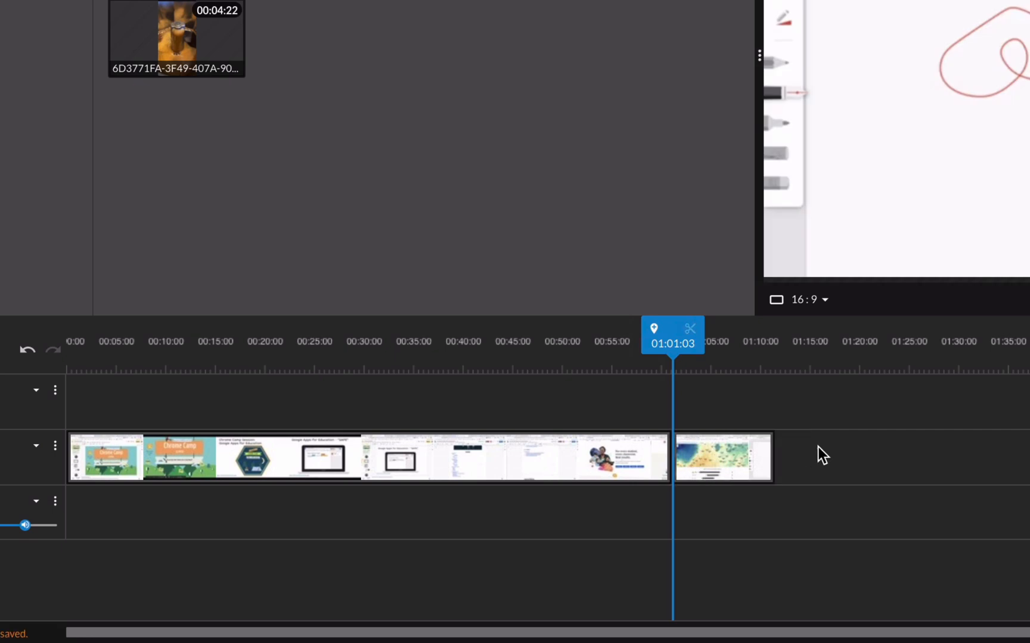
left_click_drag(703, 460, 848, 456)
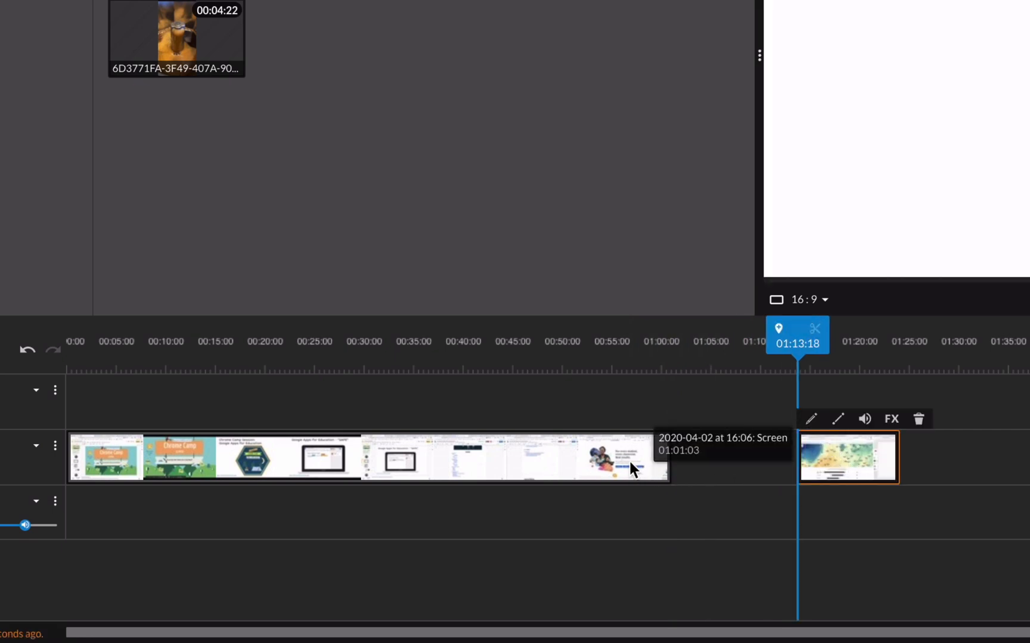
Select both Video 1 clips together and close the gap between them with Close Gaps
left_click_drag(620, 404, 638, 456)
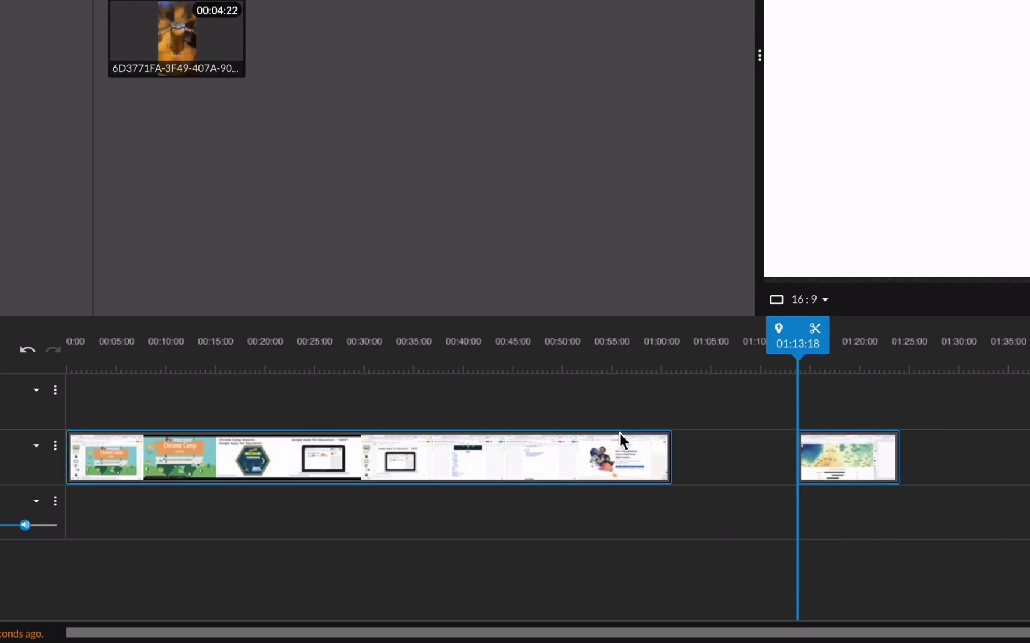
right_click(651, 462)
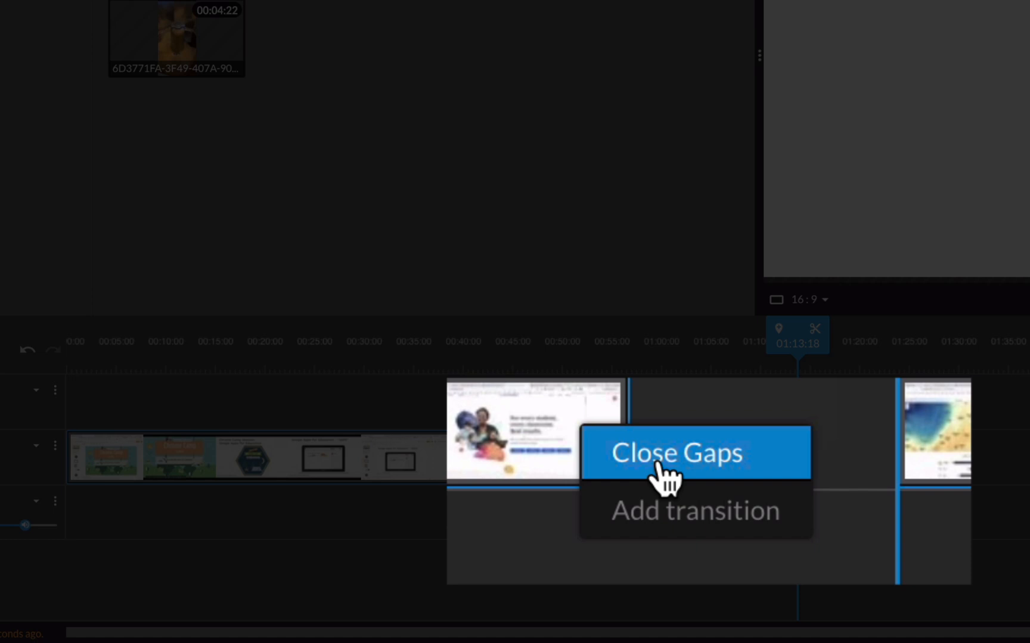
left_click(685, 470)
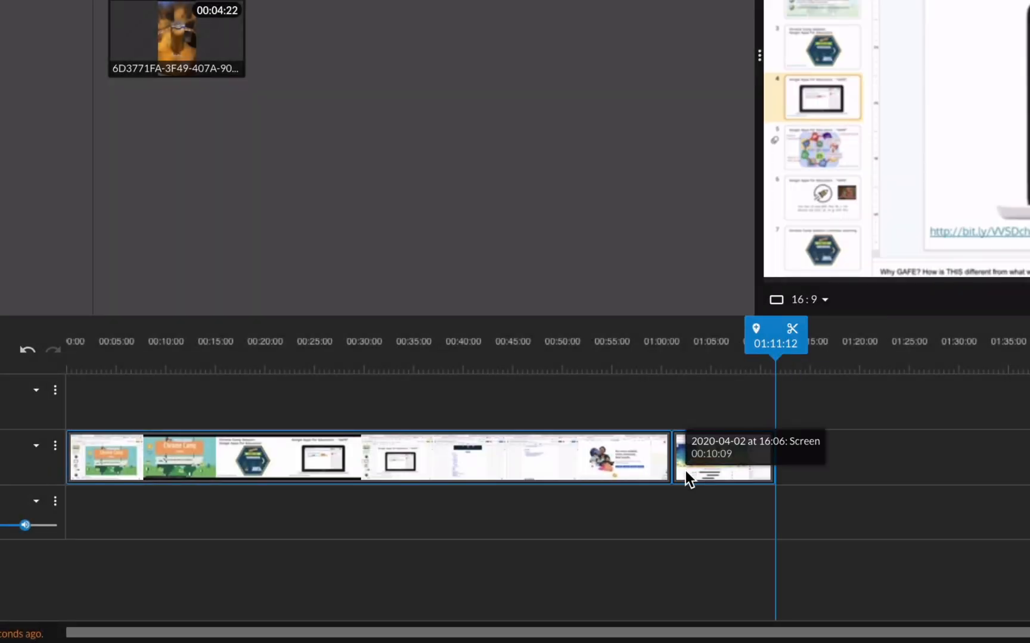
left_click(863, 456)
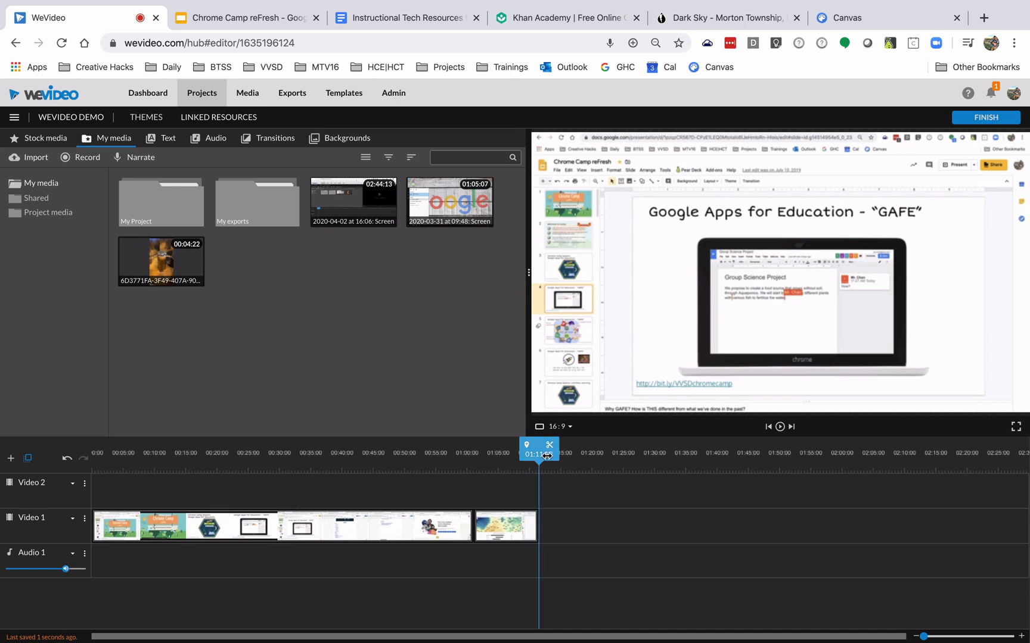
Return the playhead to 00:00:00, zoom in on the timeline and scrub through the opening Chrome Camp scene to 00:02:23
left_click_drag(545, 454, 94, 455)
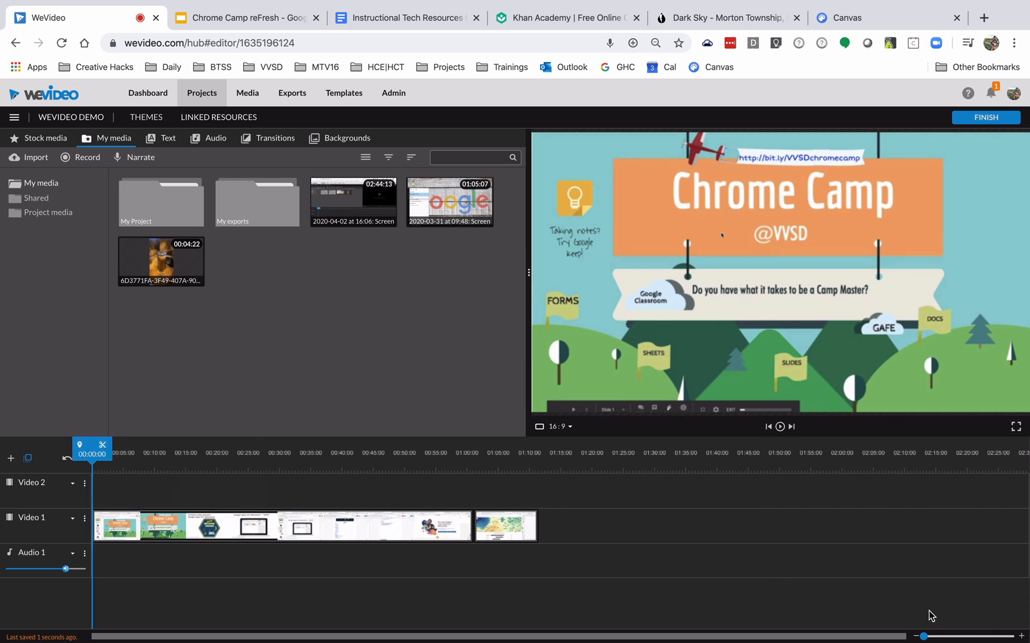
left_click(935, 638)
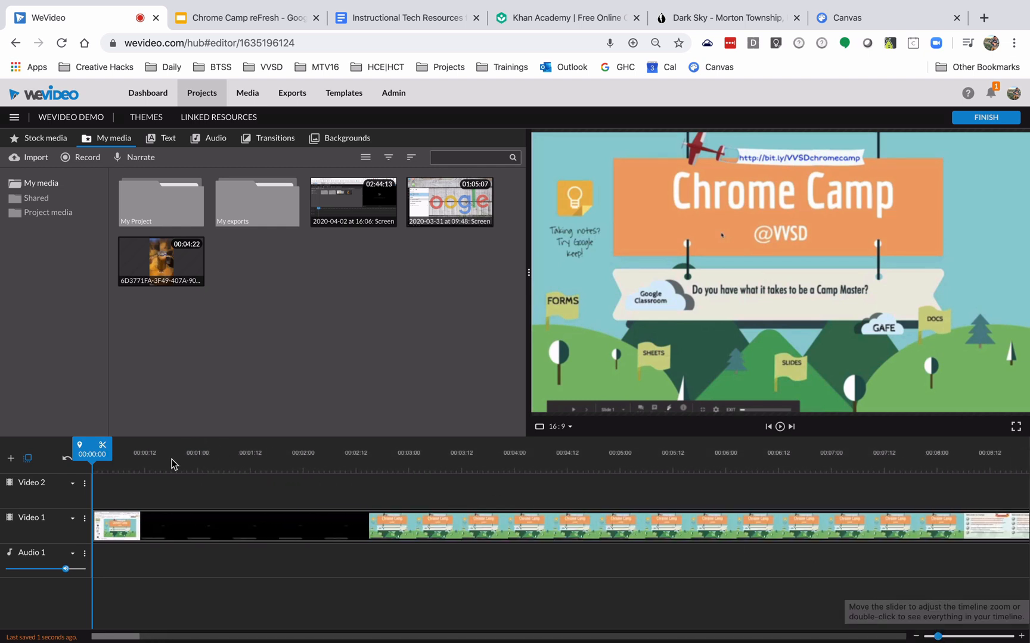
mouse_move(106, 457)
left_mouse_down()
mouse_move(417, 454)
mouse_move(152, 460)
left_mouse_up()
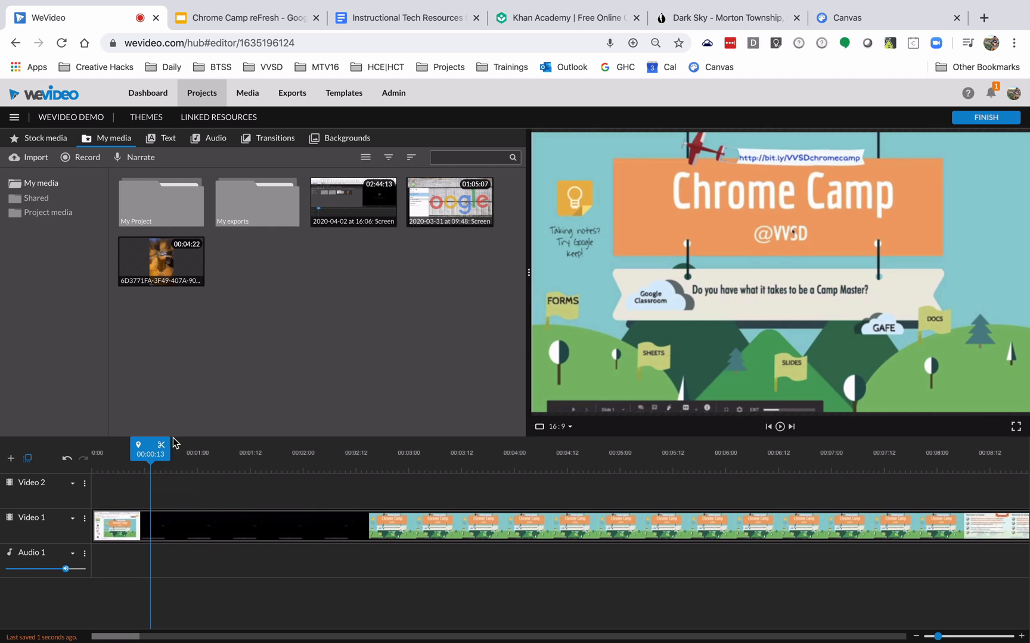
left_click_drag(151, 458, 402, 468)
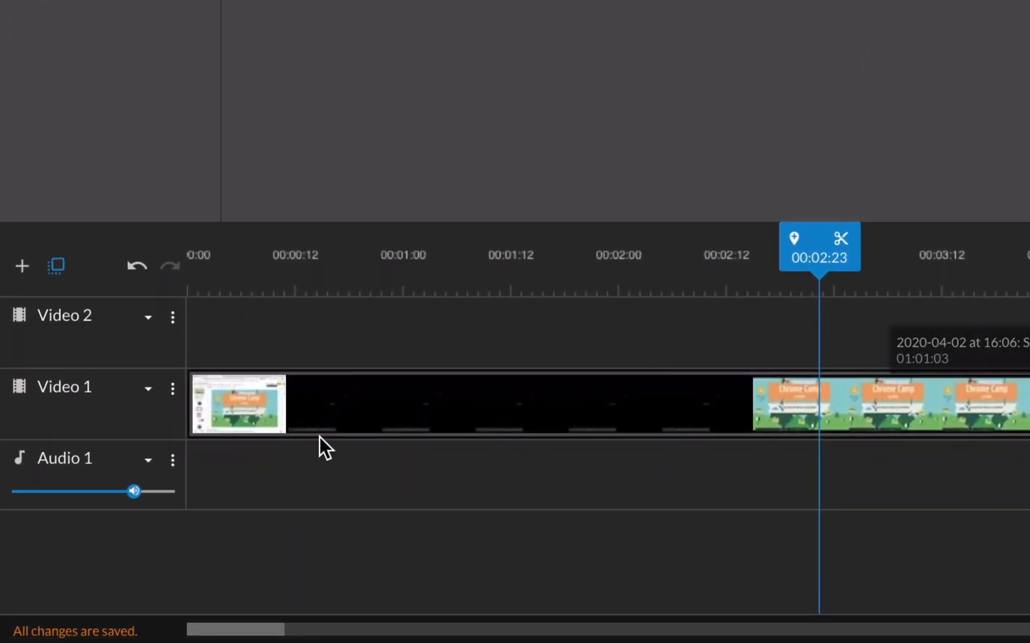
Try the smallest and medium heights on the Video 1 track, and set it to the tallest to show audio waveforms
left_click(149, 391)
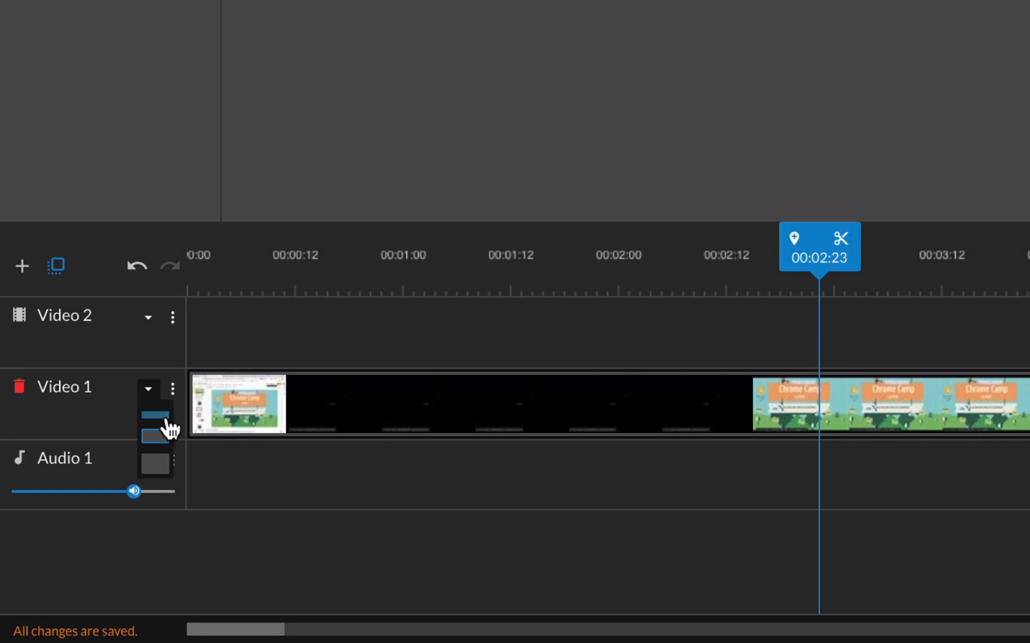
left_click(169, 419)
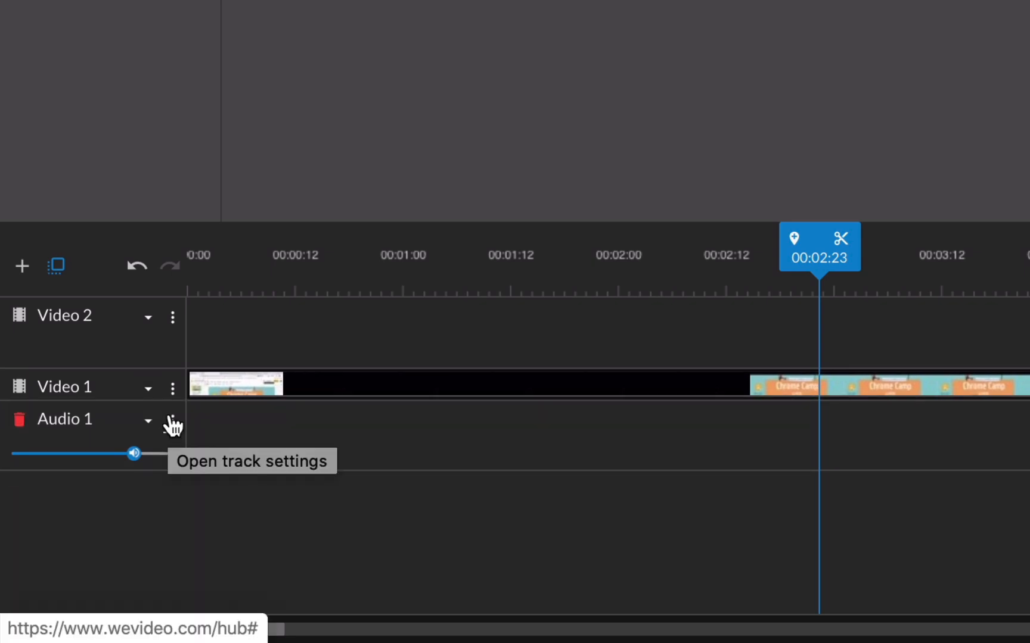
left_click(149, 391)
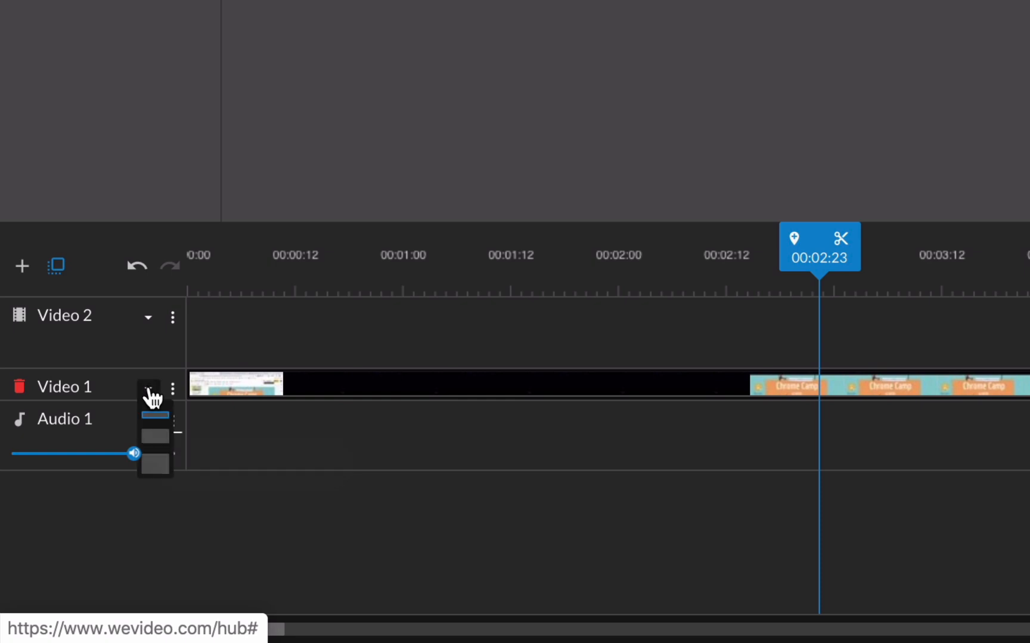
left_click(149, 438)
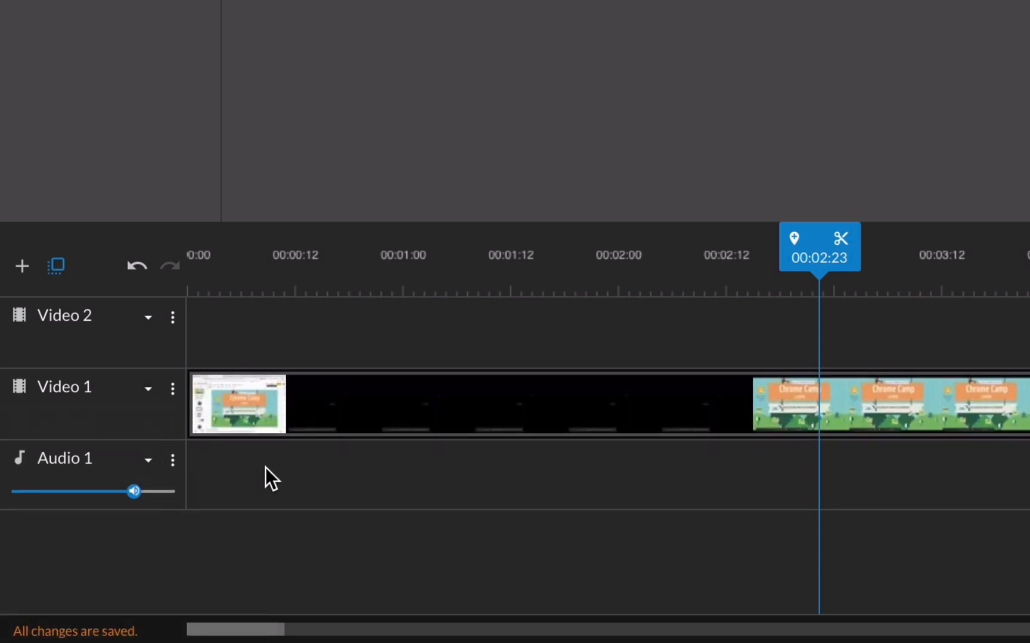
left_click(150, 392)
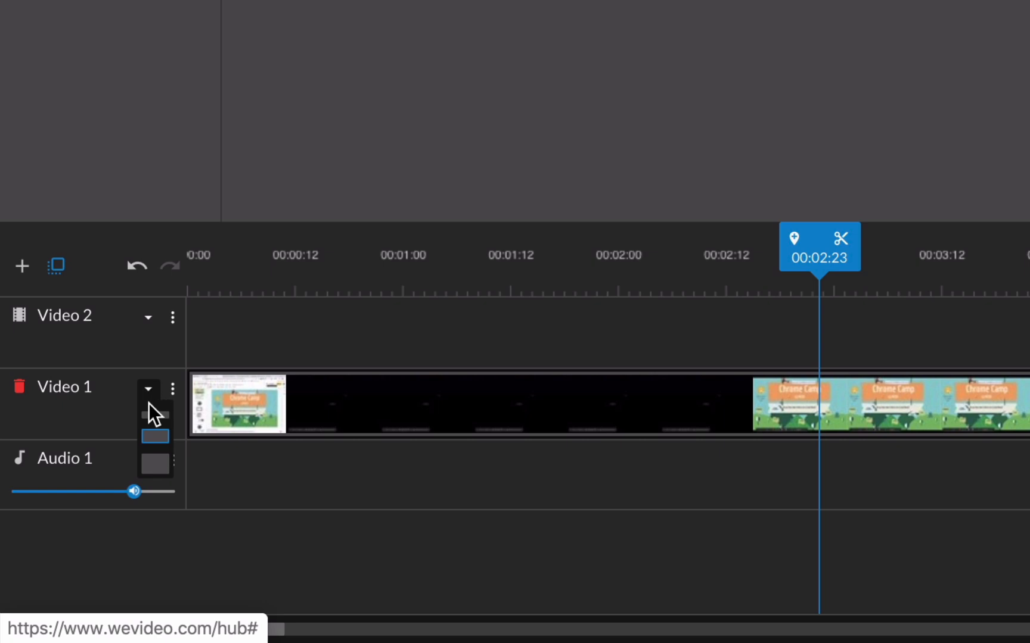
left_click(156, 471)
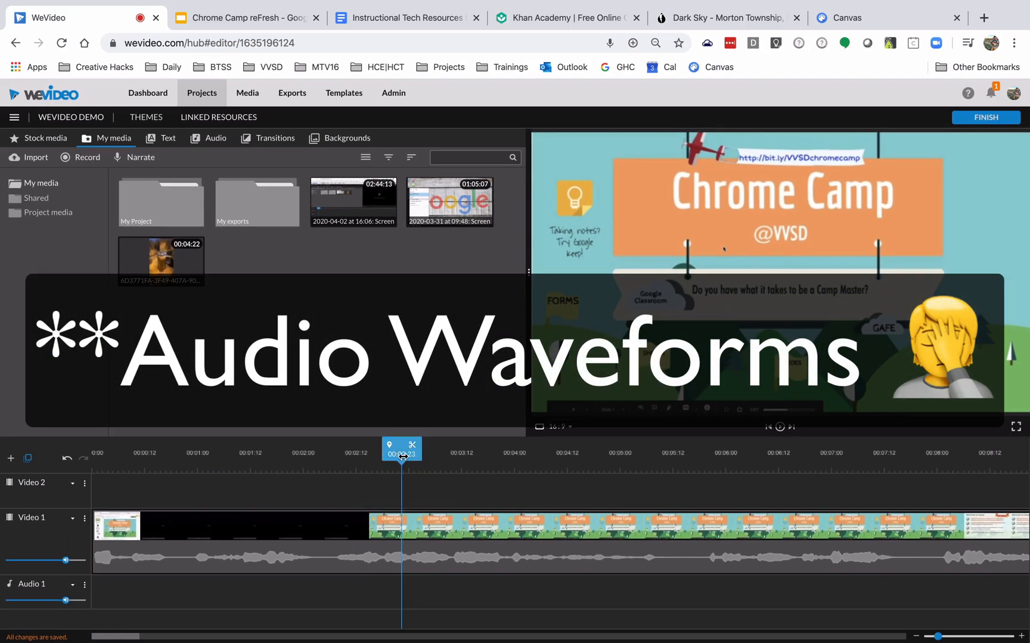
Split the first Video 1 clip at 00:05:17, in the silent part of the audio waveform
left_click_drag(402, 457, 599, 477)
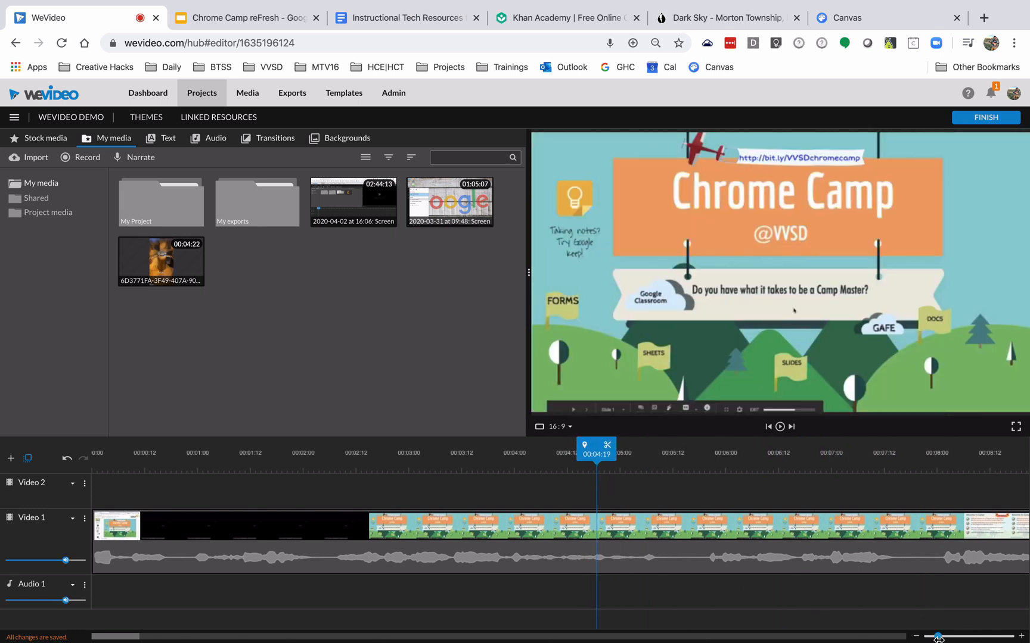
left_click_drag(937, 637, 935, 637)
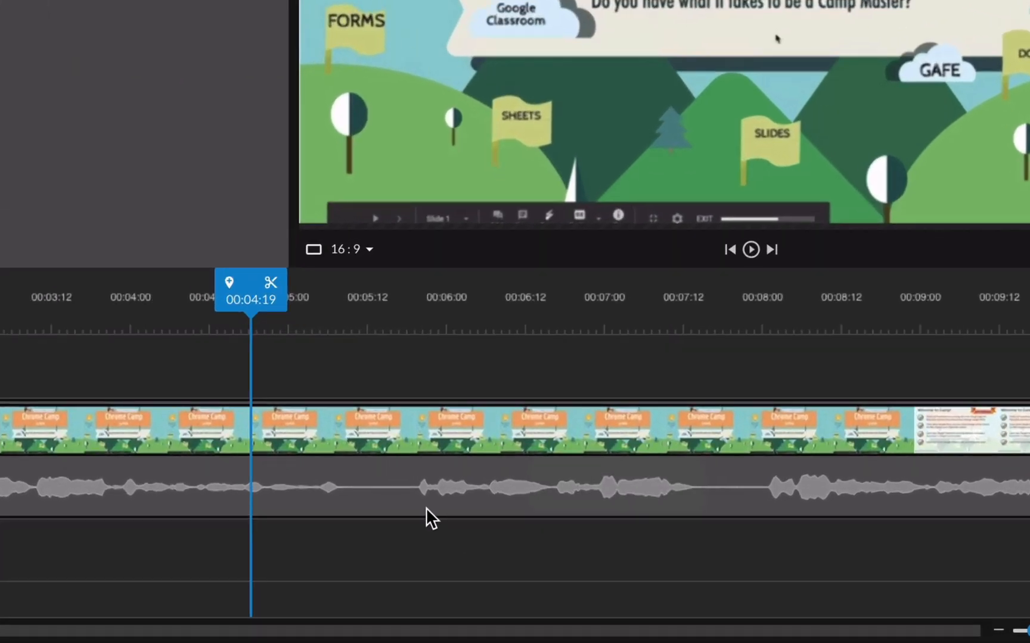
left_click(417, 498)
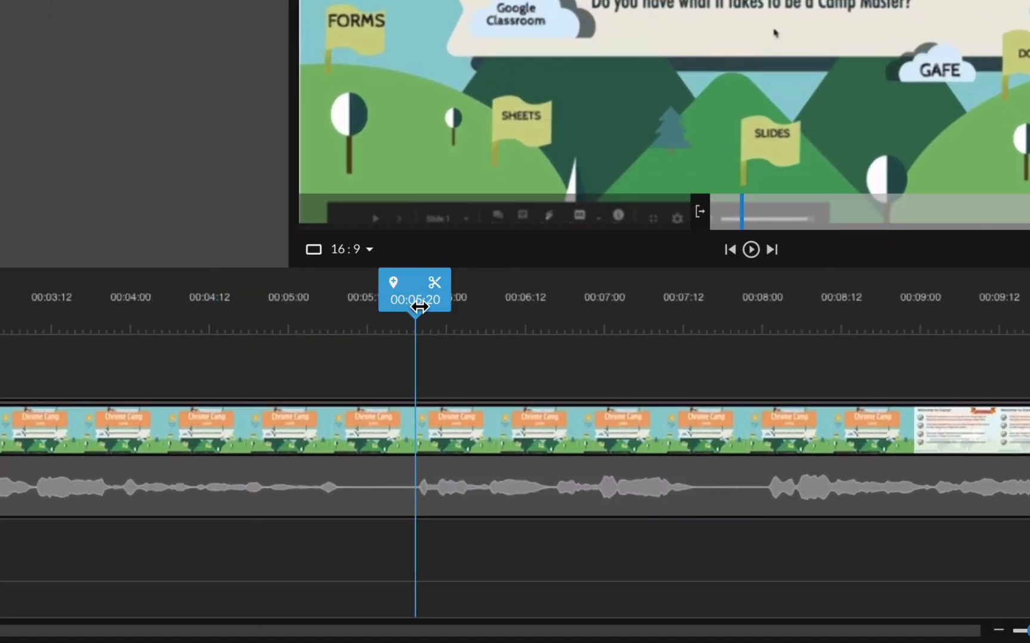
mouse_move(416, 306)
left_mouse_down()
mouse_move(708, 322)
mouse_move(409, 333)
mouse_move(400, 310)
left_mouse_up()
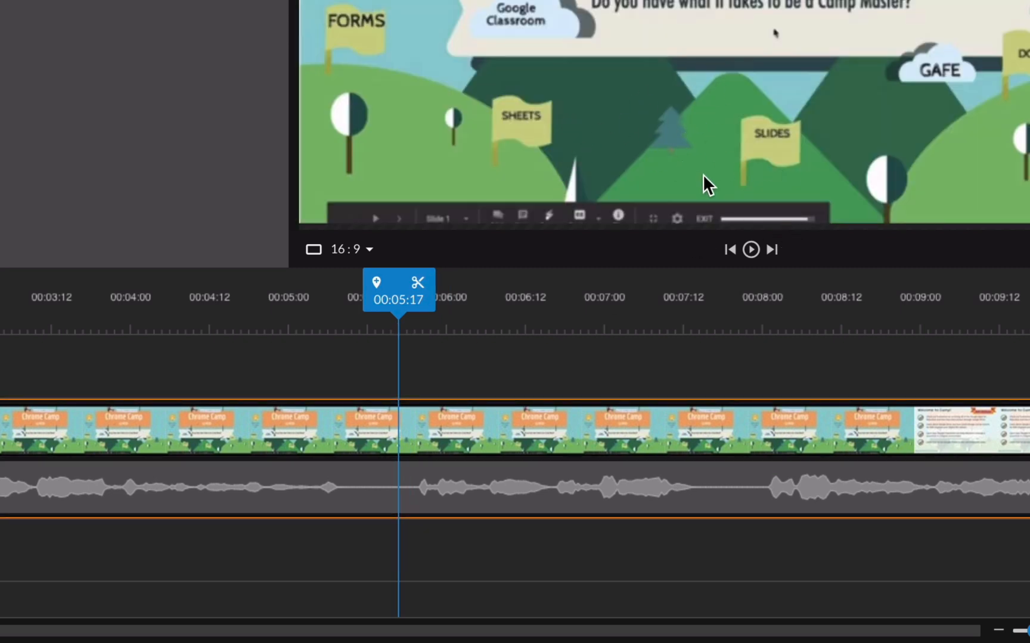
mouse_move(402, 301)
left_mouse_down()
mouse_move(683, 340)
mouse_move(600, 313)
mouse_move(398, 298)
left_mouse_up()
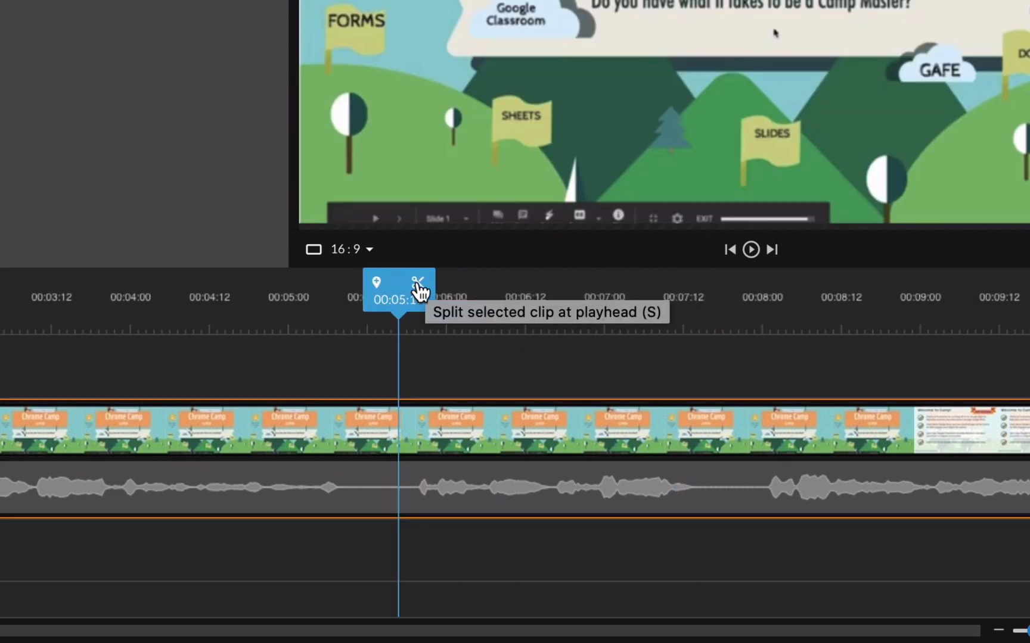
left_click(418, 285)
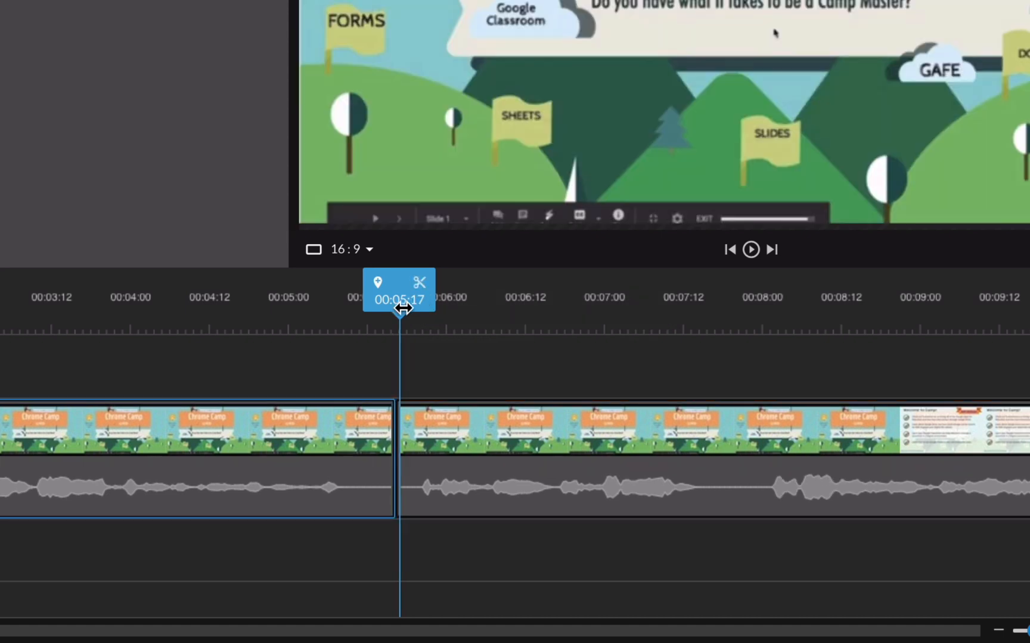
Split the clip following the 00:05:17 cut at 00:07:21, and delete the segment between the two cuts
left_click_drag(403, 307, 712, 330)
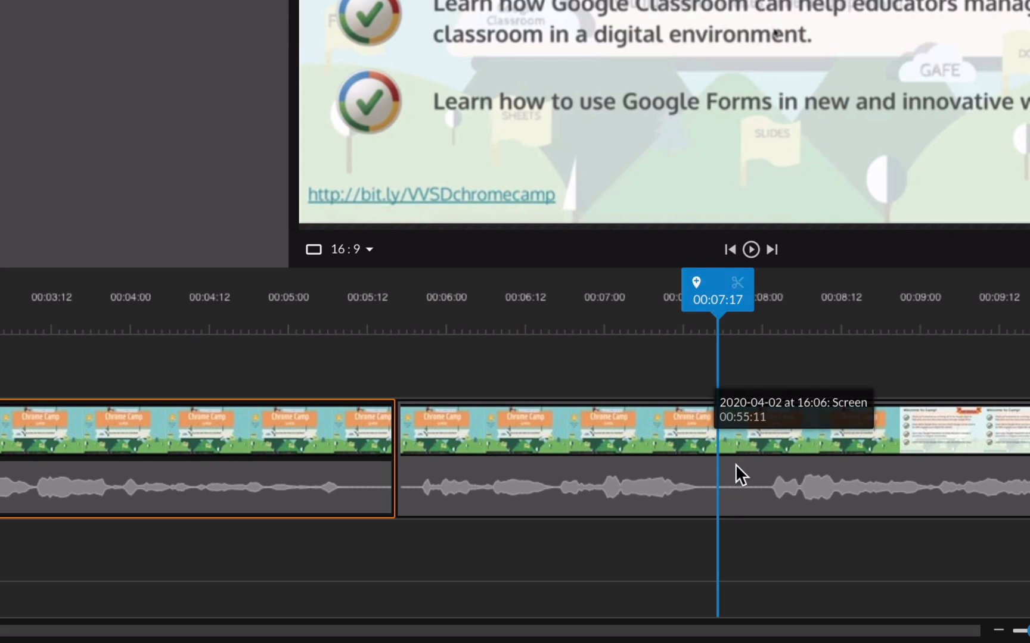
left_click(737, 439)
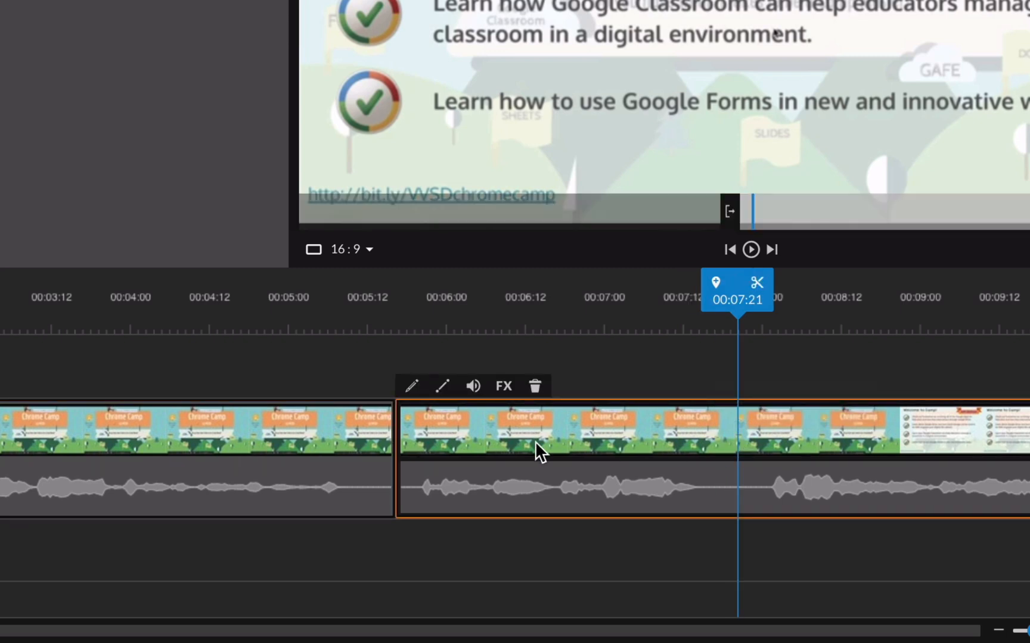
left_click(758, 284)
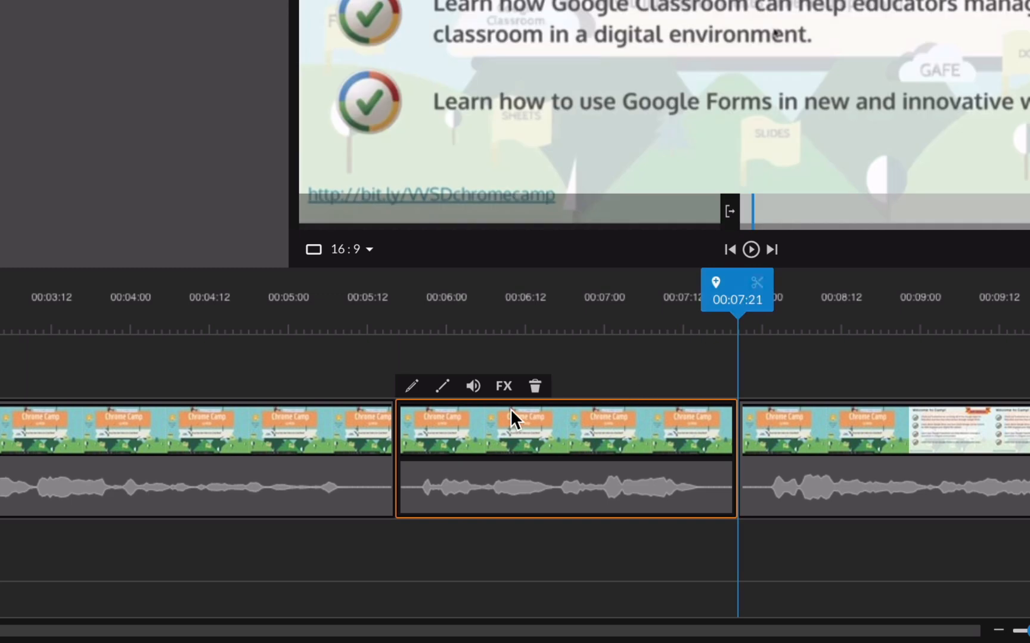
left_click(535, 387)
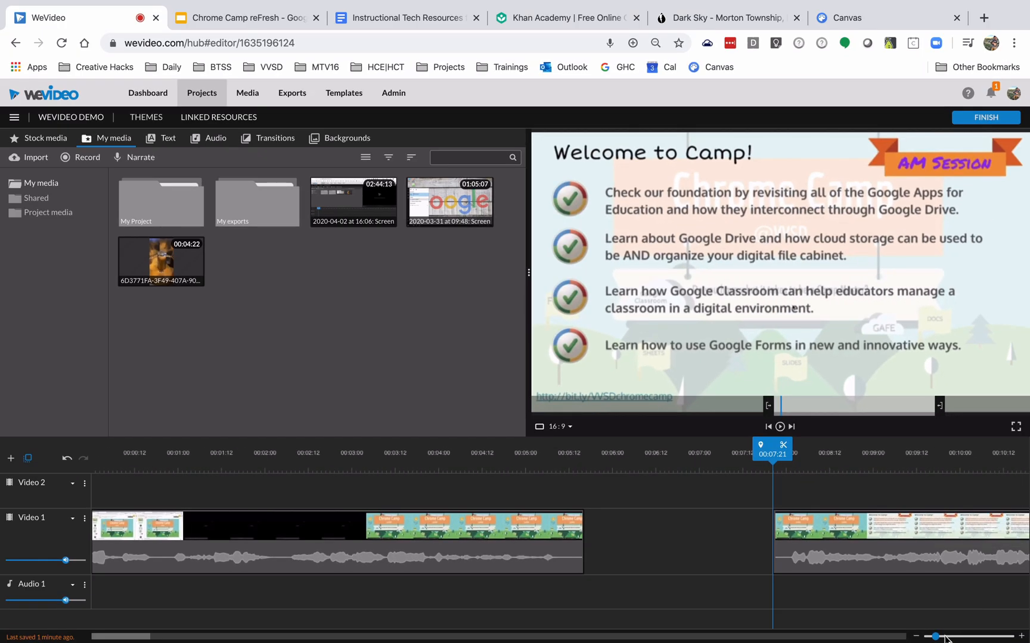
Zoom out the timeline, select all three Video 1 clips and remove the space between them with Close Gaps
left_click_drag(940, 636, 922, 637)
left_click_drag(107, 490, 497, 576)
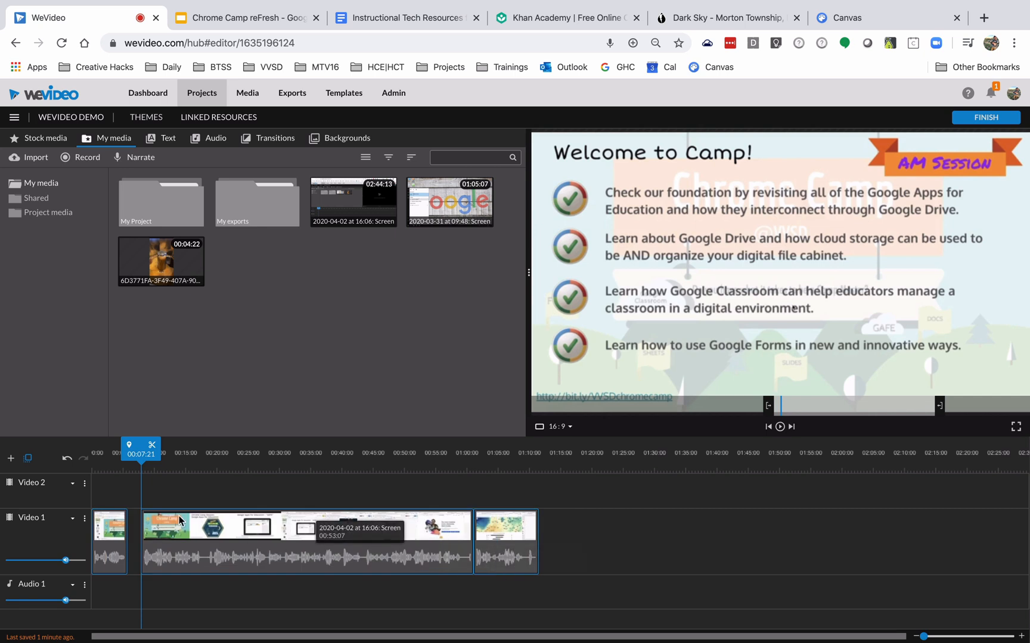
right_click(164, 544)
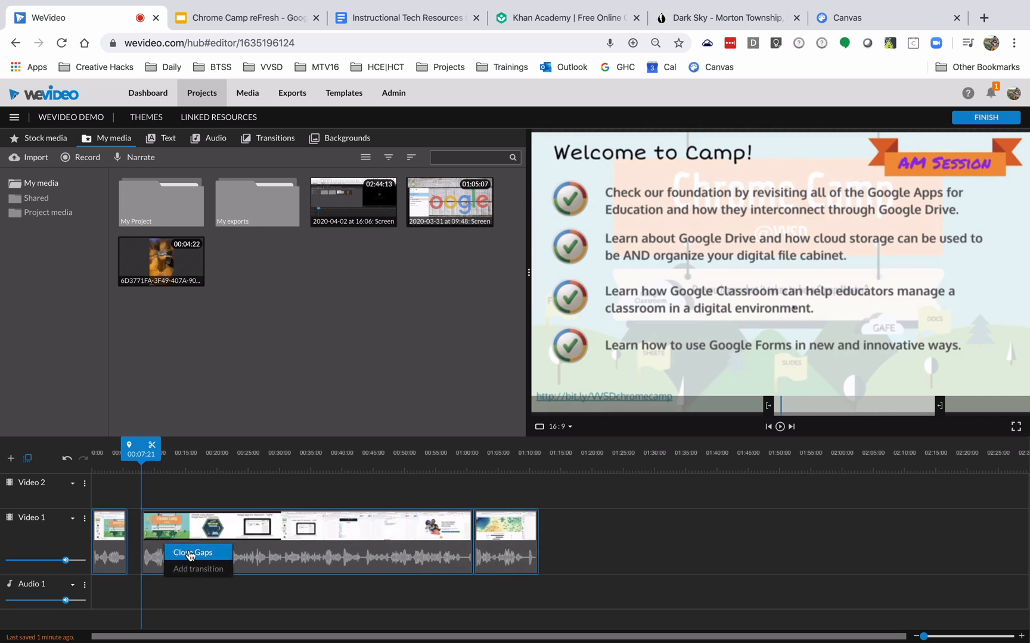
left_click(191, 554)
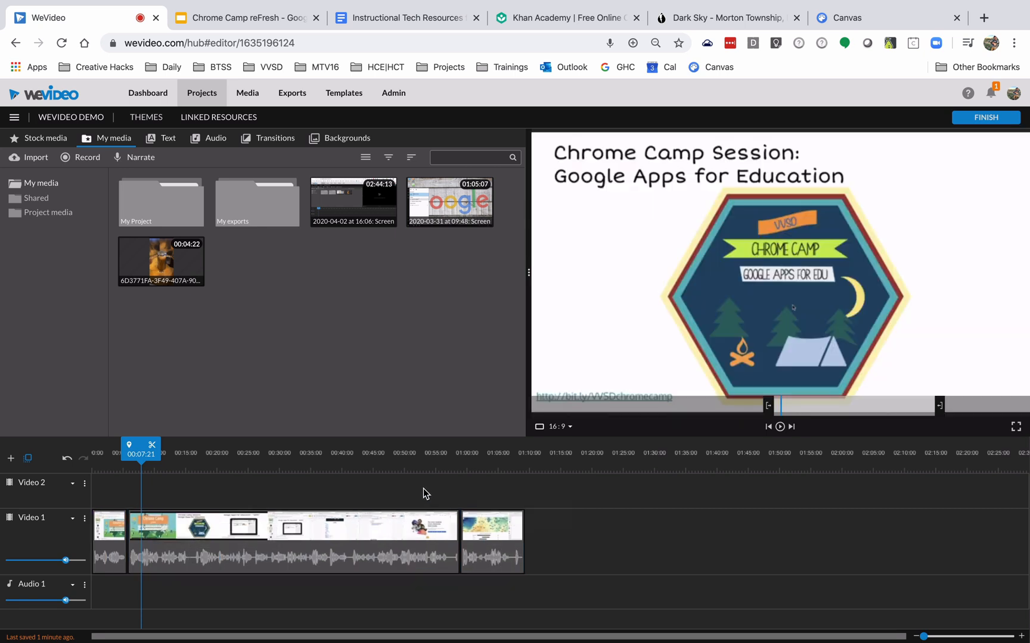